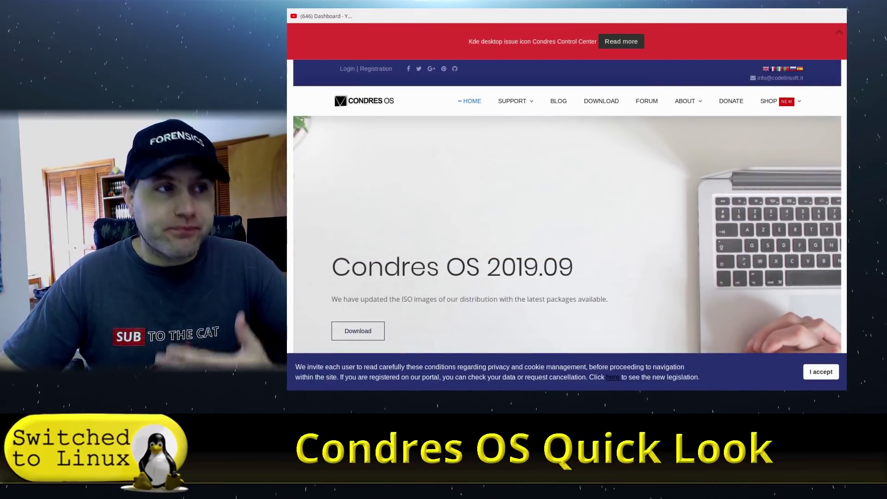
Open the Condres OS website's download page and examine the available 64-bit editions
click(599, 102)
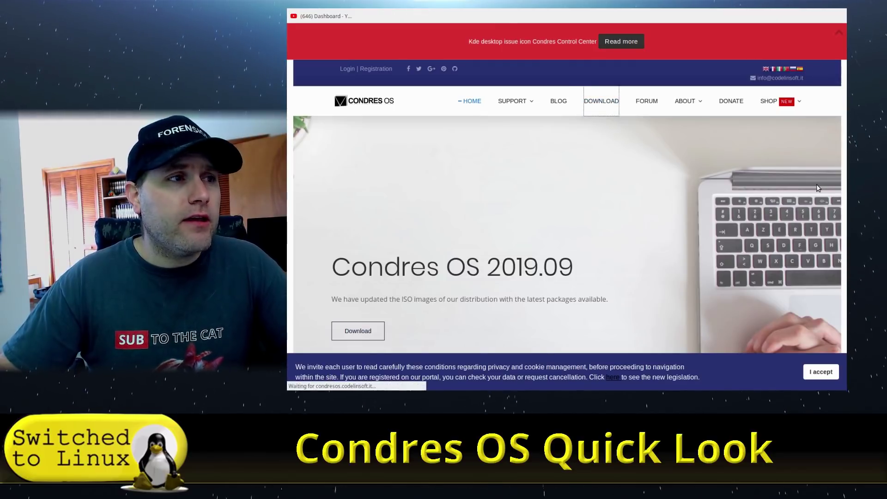
scroll(780, 166, down, 6)
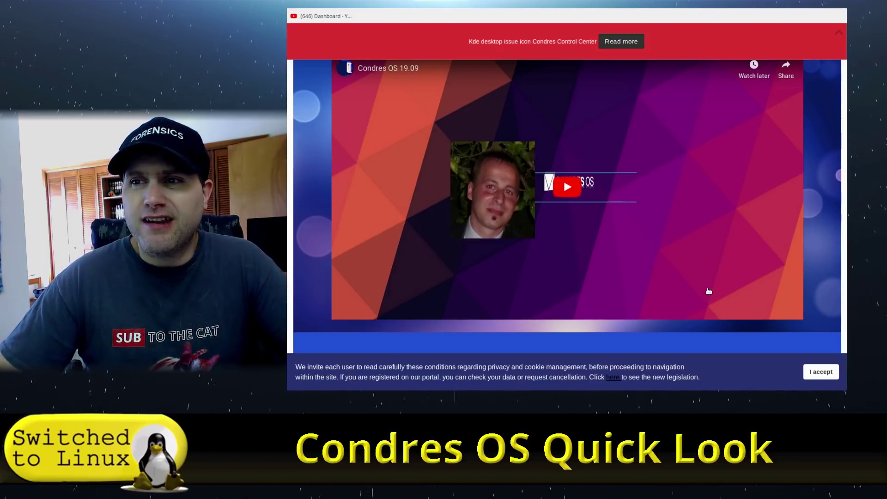
scroll(669, 305, down, 3)
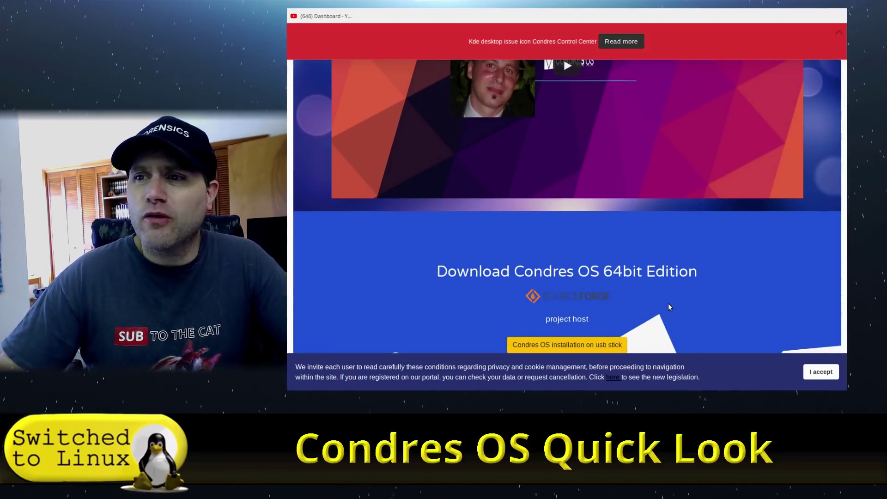
scroll(683, 301, down, 6)
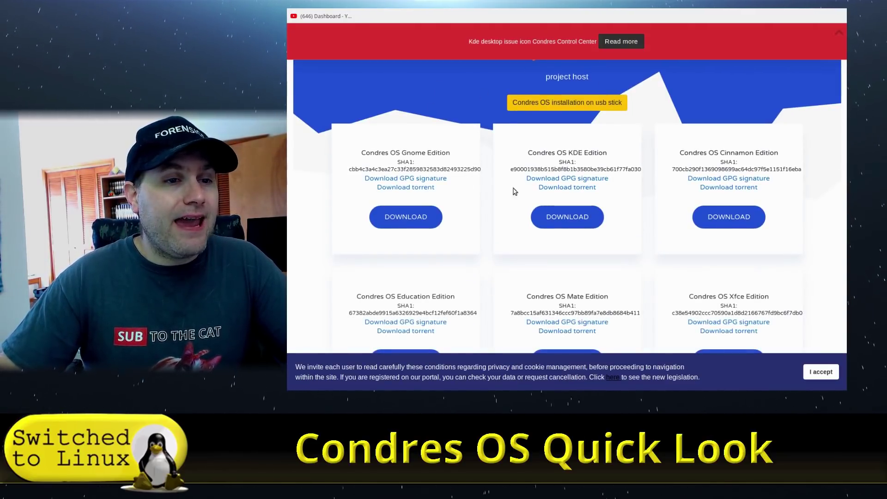
scroll(744, 149, down, 3)
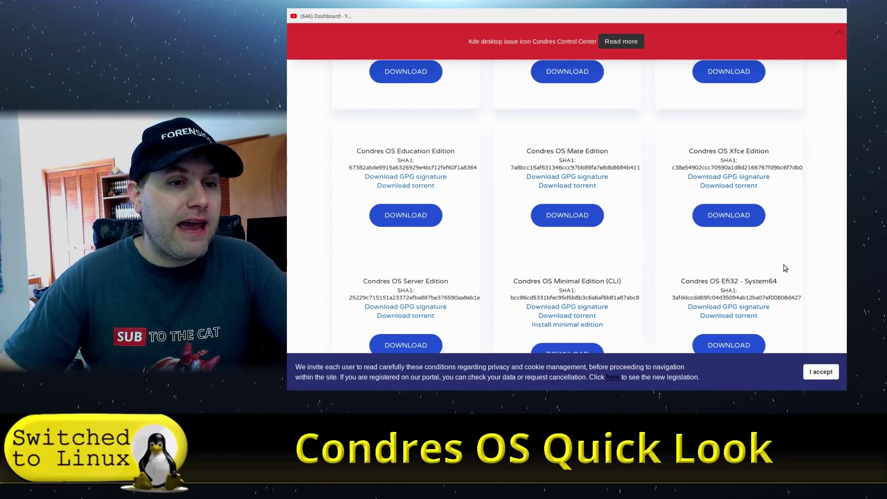
scroll(781, 317, down, 3)
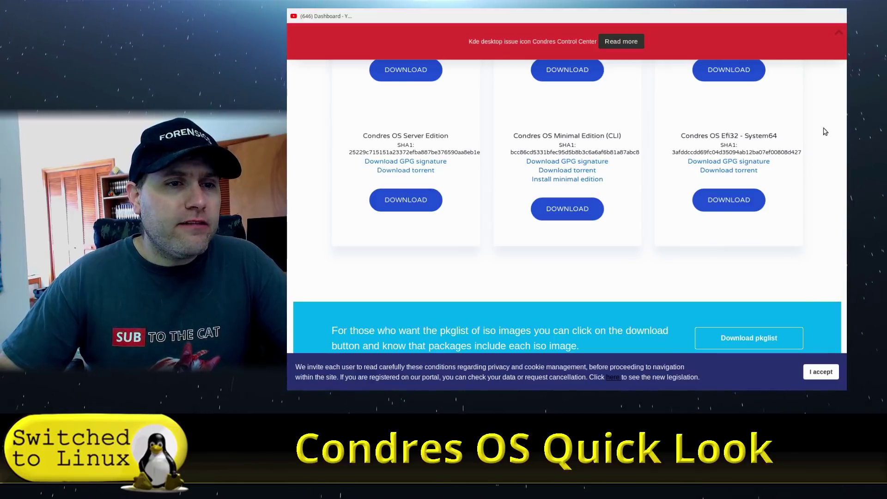
scroll(816, 147, up, 1)
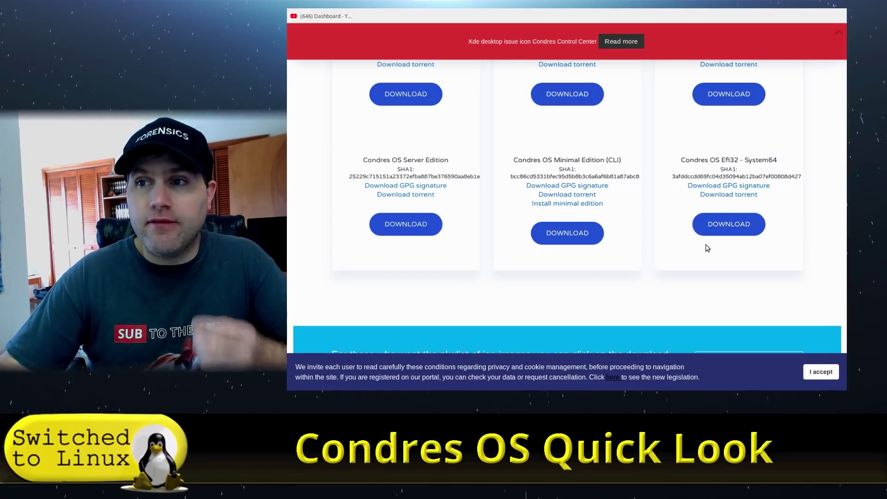
scroll(707, 248, up, 8)
scroll(707, 248, up, 12)
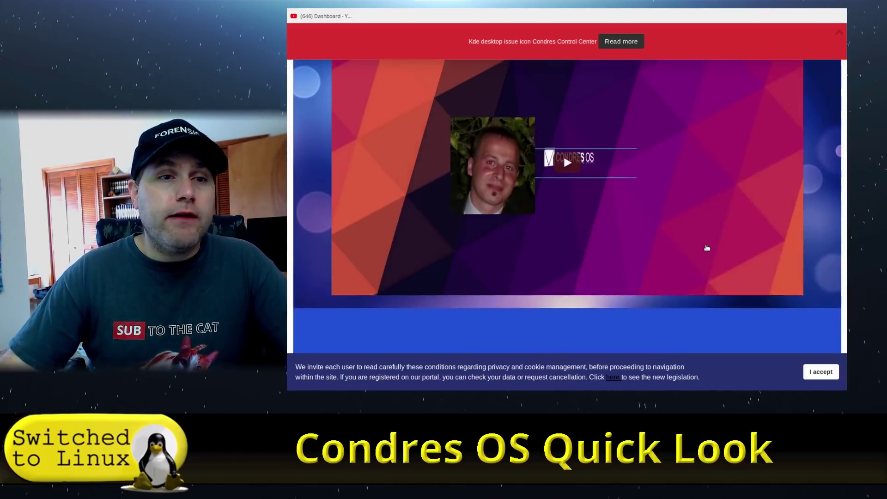
scroll(707, 248, down, 2)
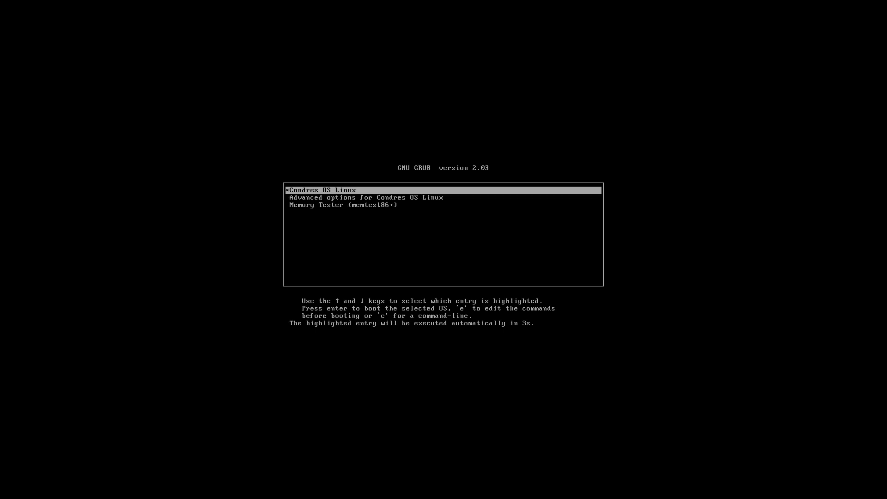
Switch to the Condres OS machine, boot the Condres OS Linux entry and sign in to the condres account with its password
key(Return)
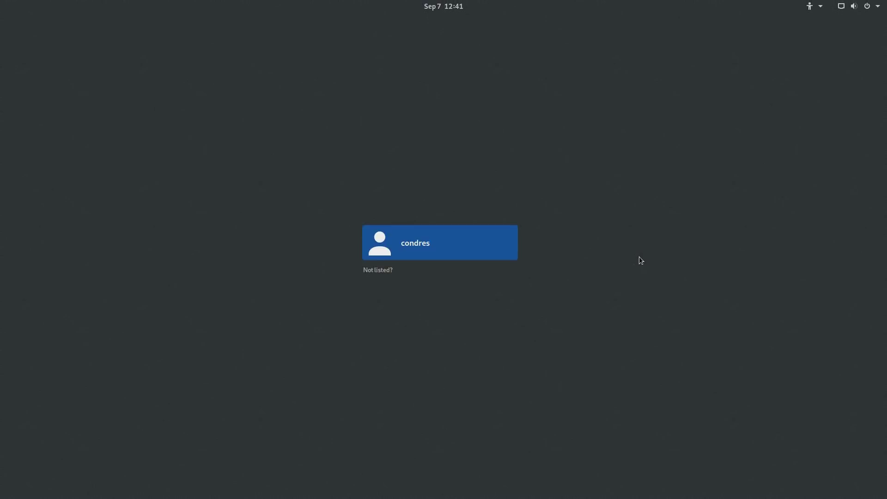
click(428, 241)
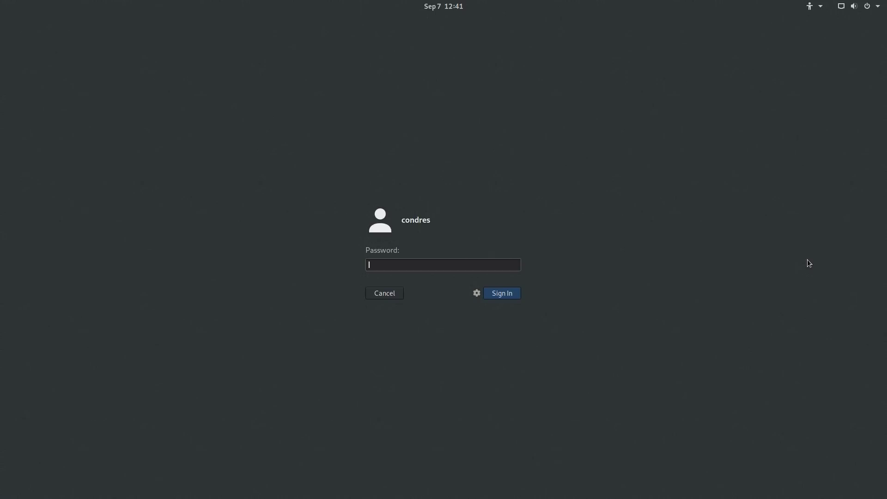
text(•••)
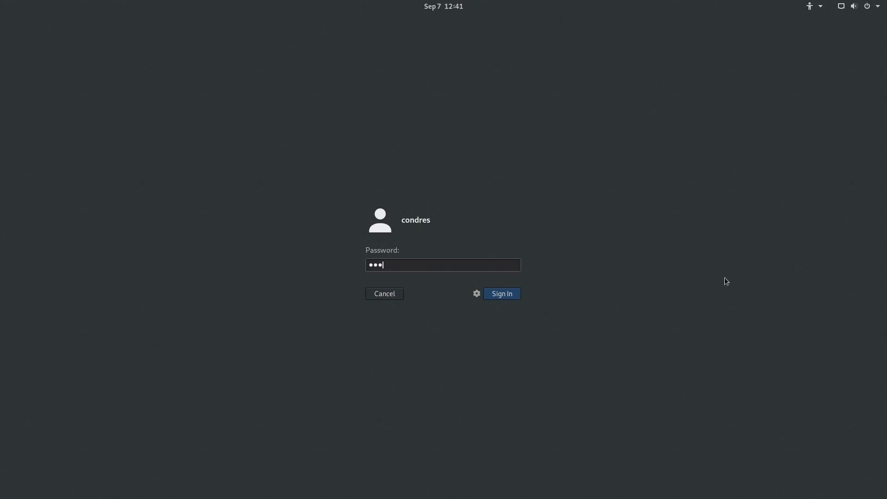
click(503, 298)
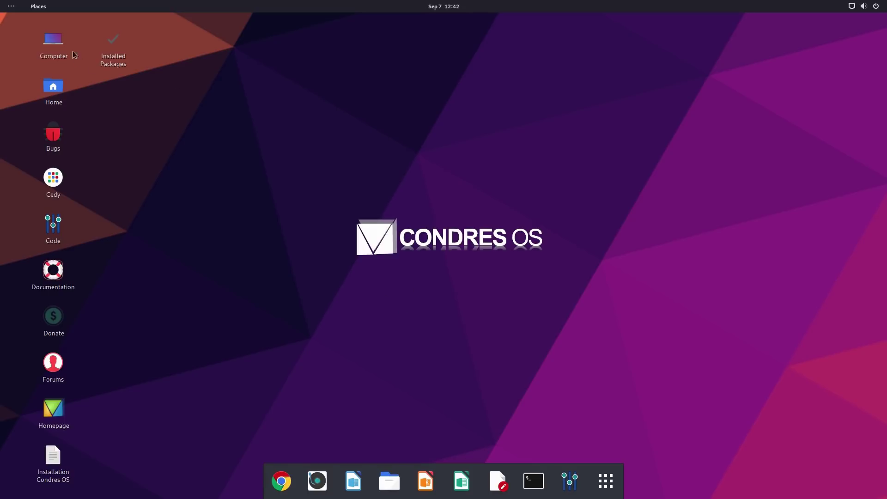
View the Home folder beside the desktop icons, check the desktop's context options, and close the folder window
click(53, 87)
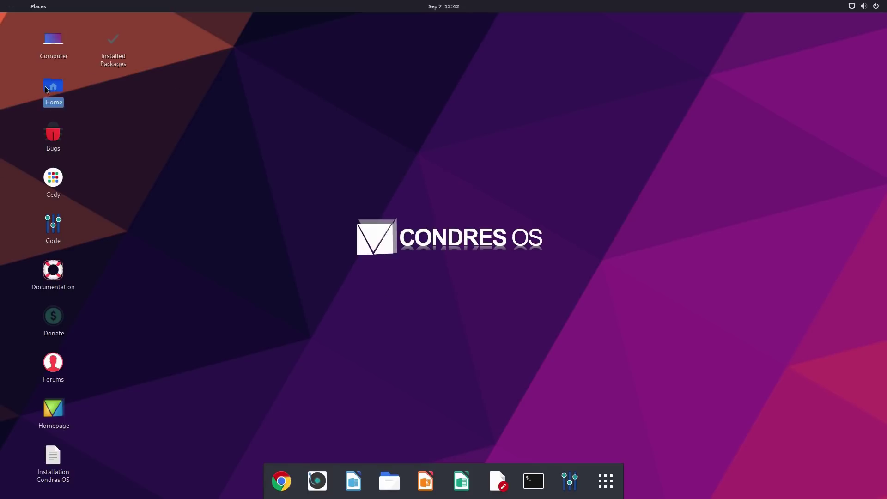
click(421, 129)
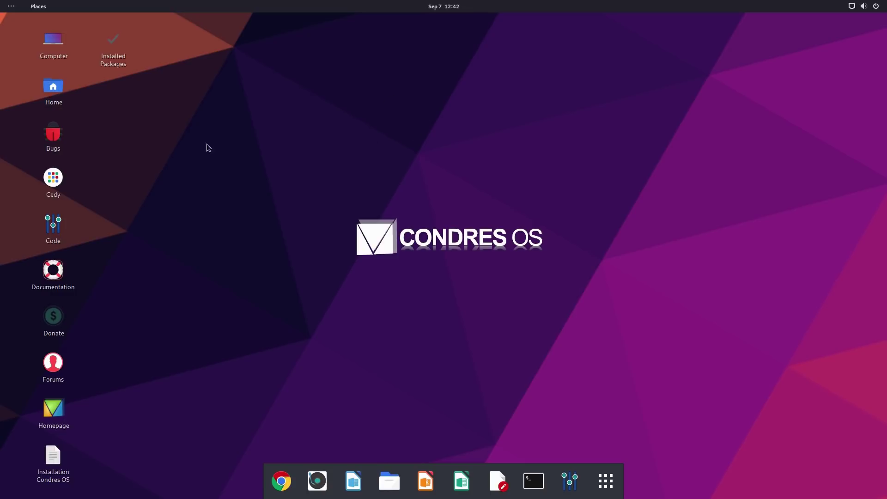
drag(251, 109, 797, 93)
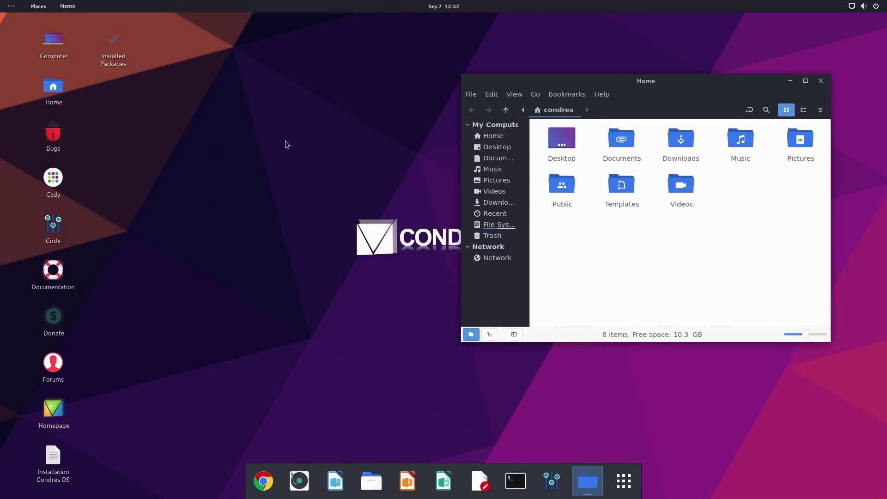
right_click(151, 162)
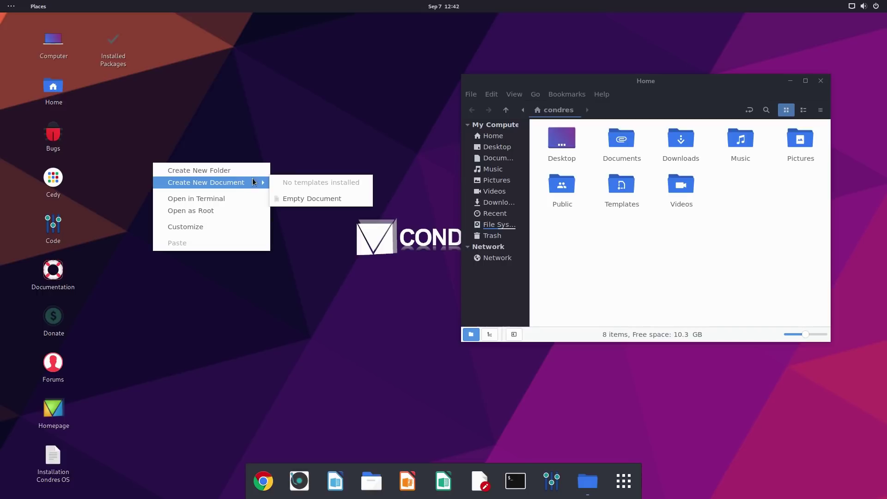
click(401, 140)
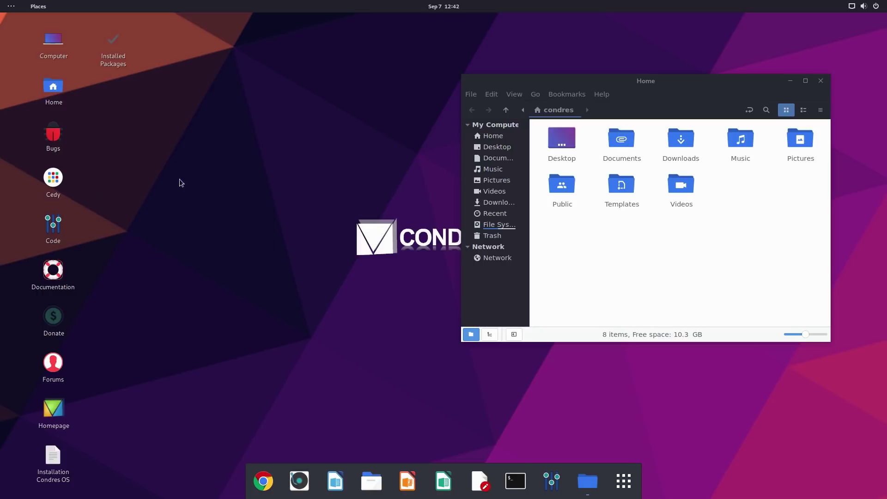
click(820, 81)
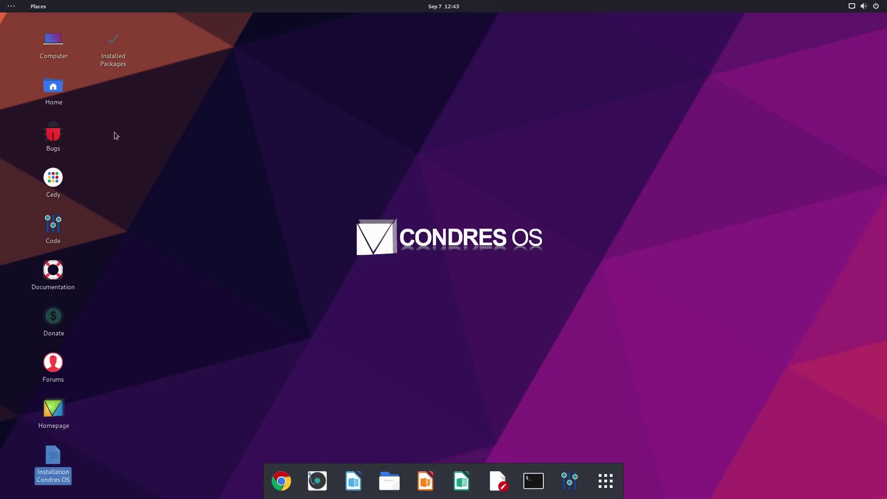
Try the Installed Packages desktop item, and view the system settings window before closing it
double_click(114, 62)
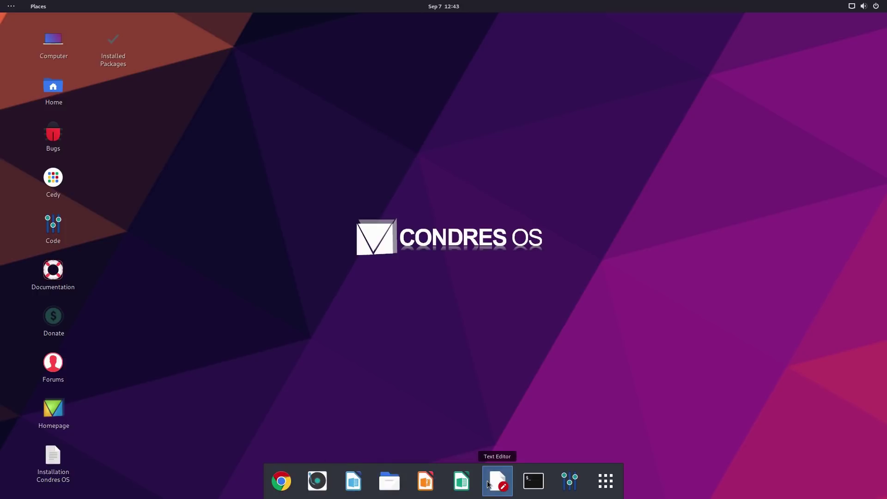
click(570, 481)
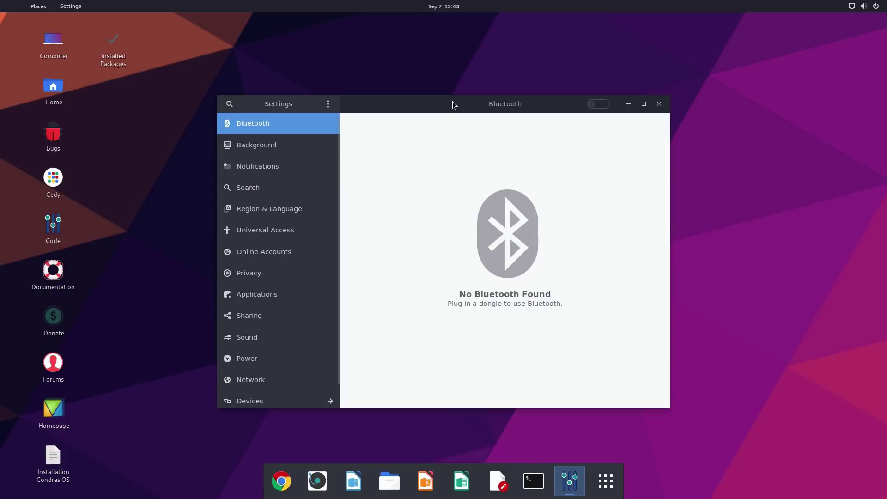
drag(453, 101, 616, 77)
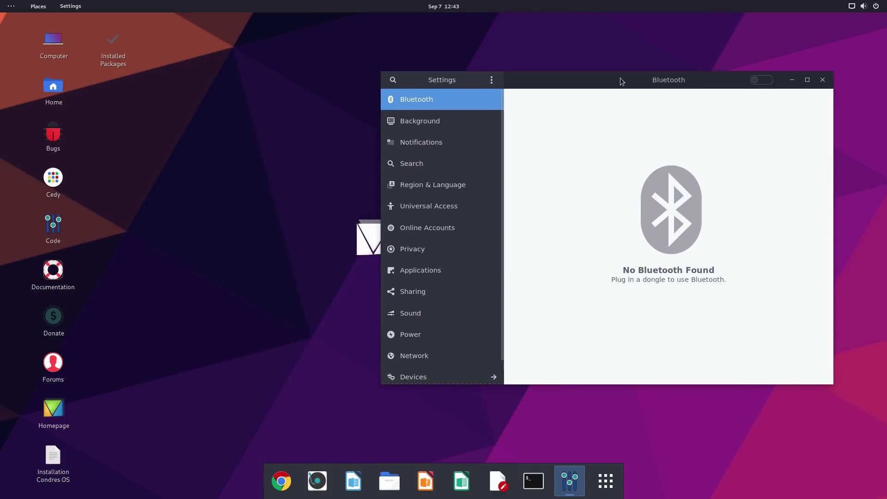
click(823, 80)
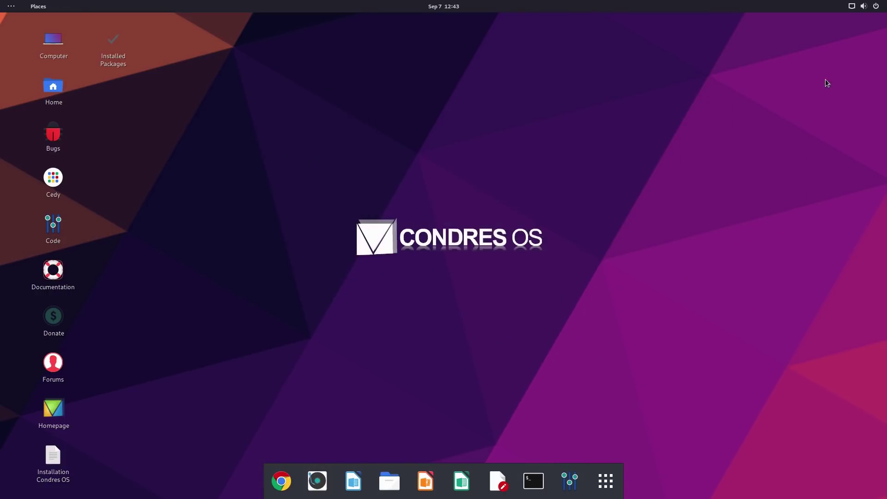
Examine the GNOME version and system information in the settings' About details, and close the window
click(877, 6)
click(788, 78)
scroll(254, 317, down, 1)
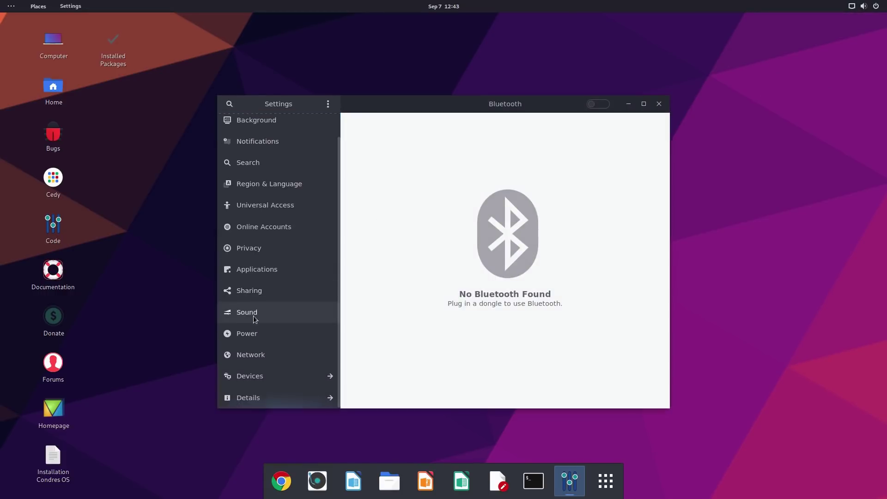
click(273, 393)
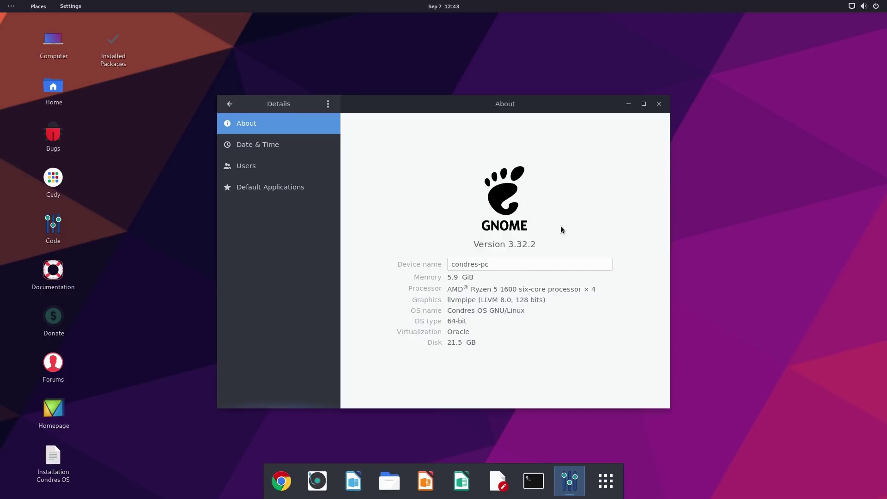
click(659, 104)
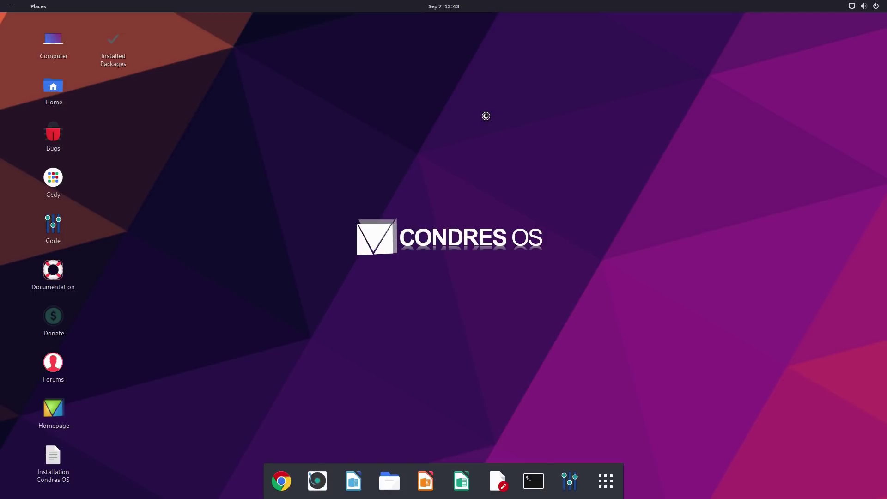
View the activities overview, and open Condres Welcome from the installed applications to look it over before closing it
click(12, 8)
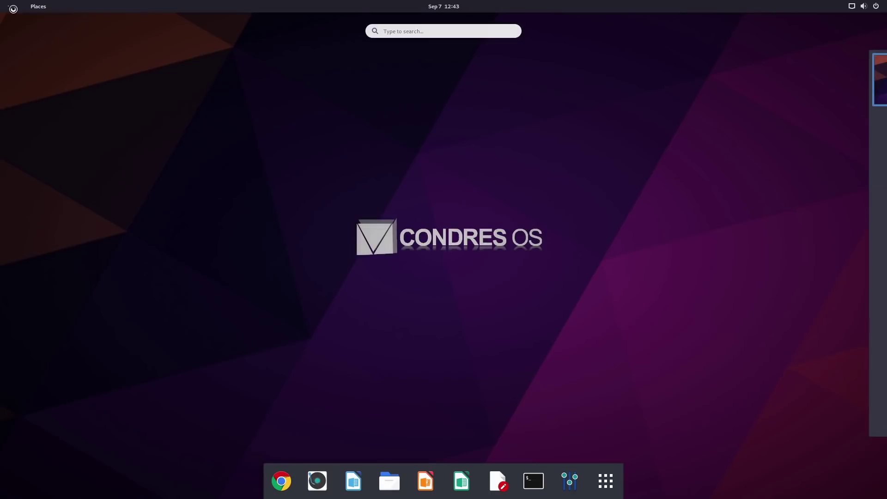
click(13, 10)
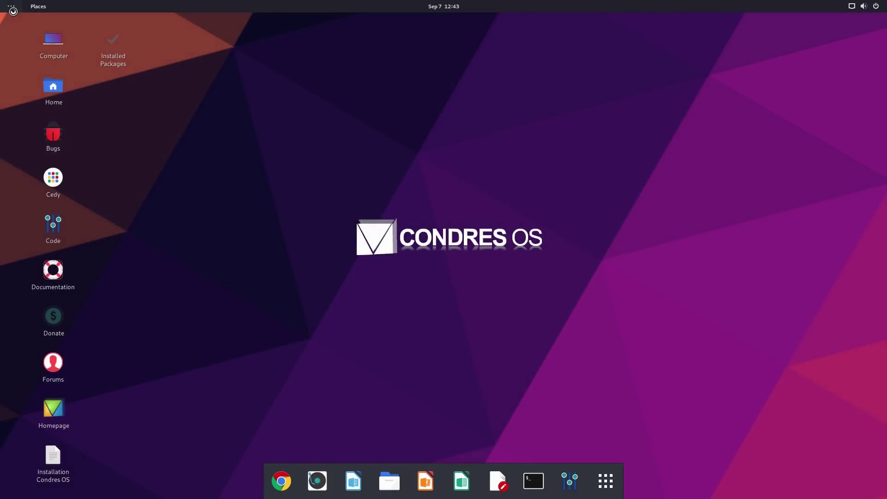
click(607, 485)
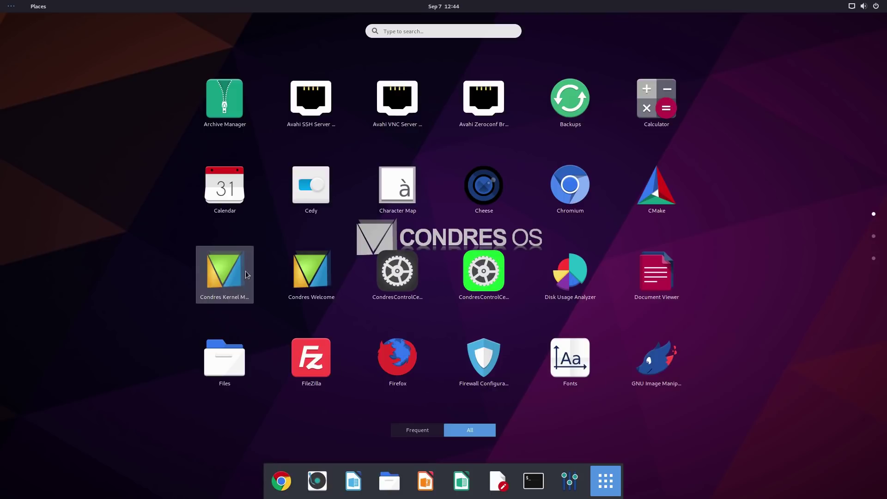
click(312, 275)
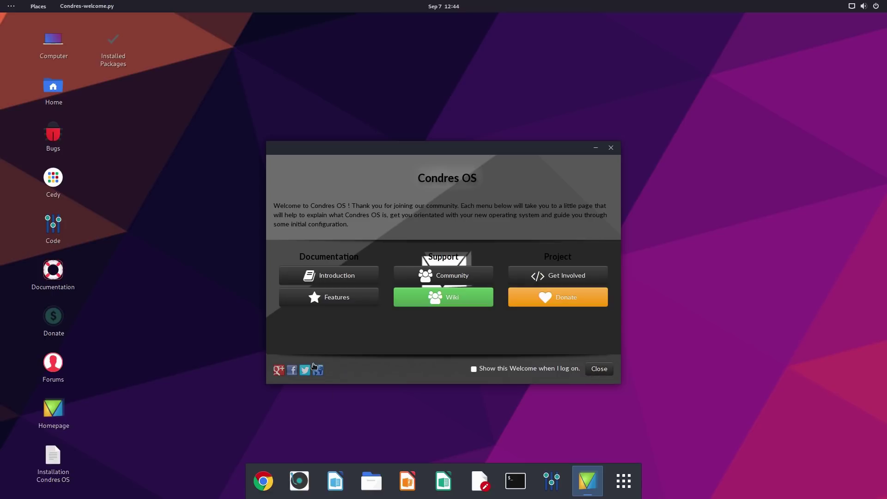
click(610, 147)
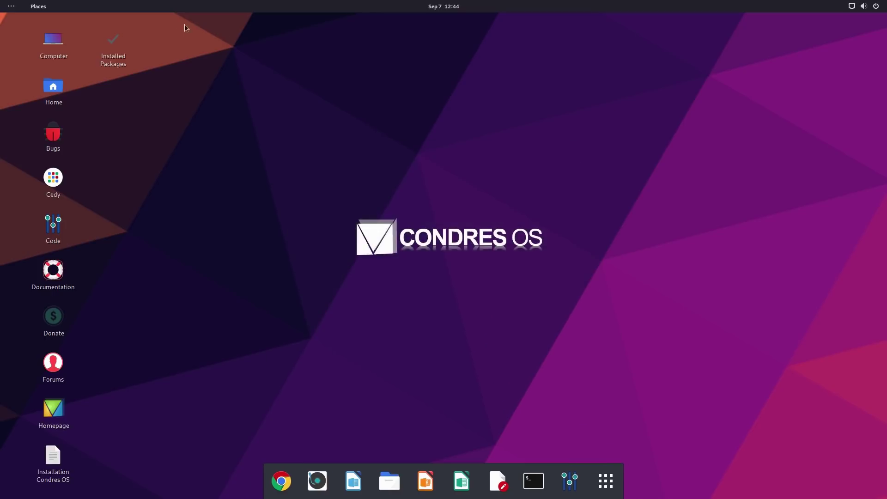
Check the activities overview again and launch the CondresControlCenter Notifier from the installed applications
click(11, 6)
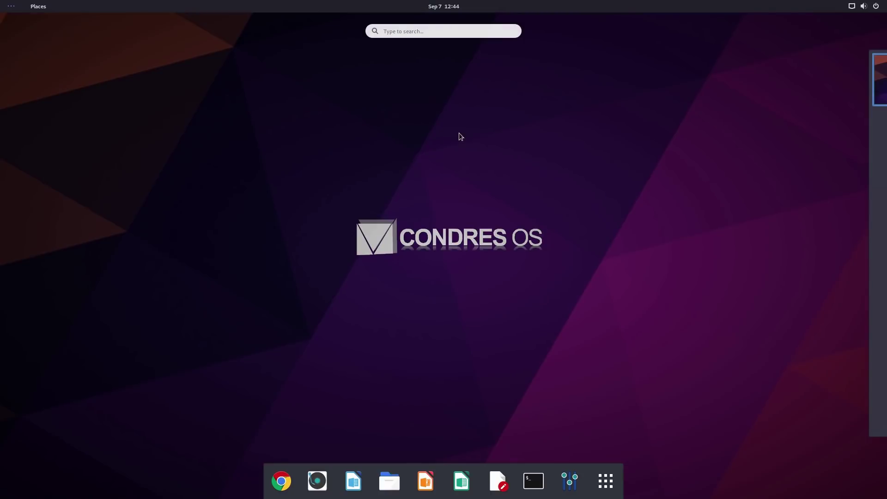
click(17, 6)
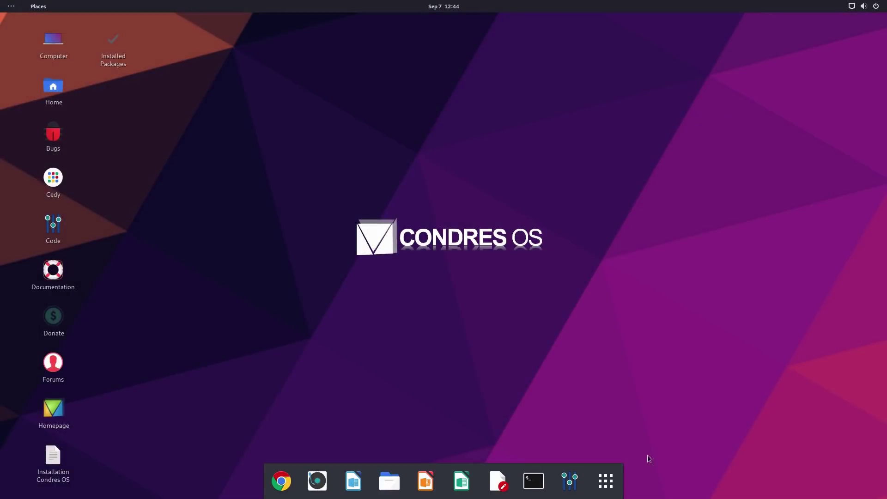
click(606, 480)
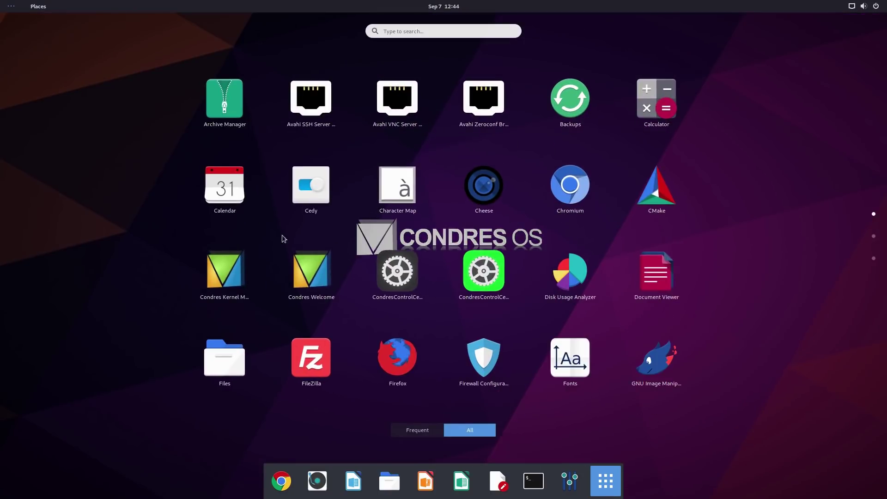
click(496, 281)
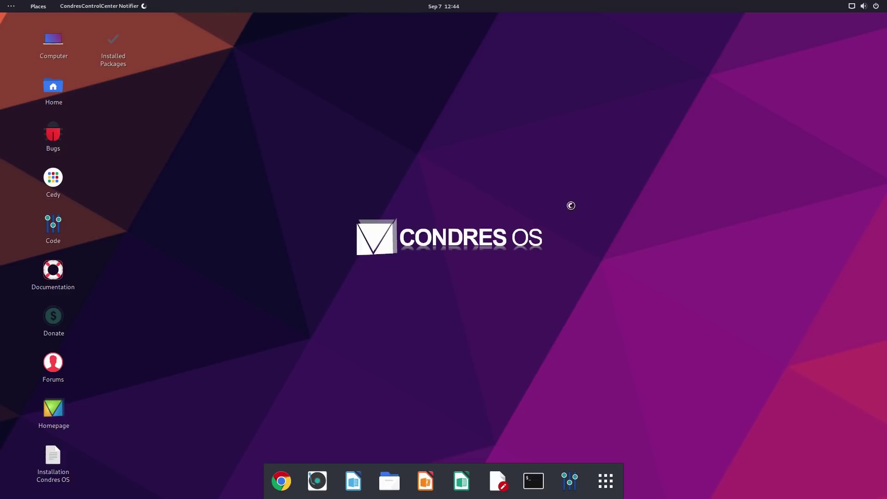
Open the system settings and view the Users and Default Applications pages in Details
click(869, 6)
click(788, 77)
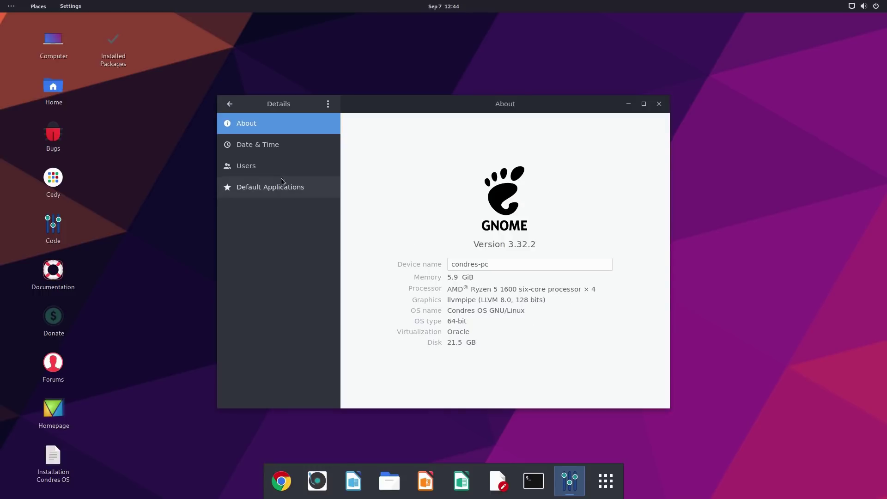
click(265, 154)
click(255, 168)
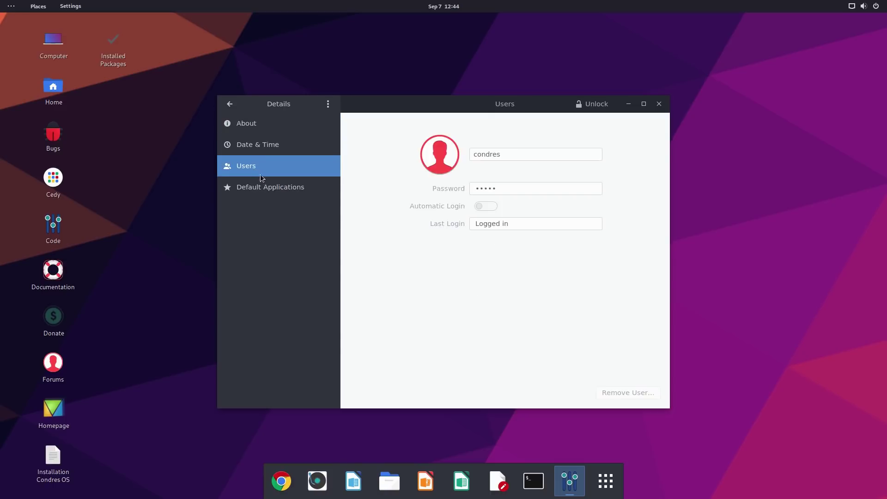
click(262, 189)
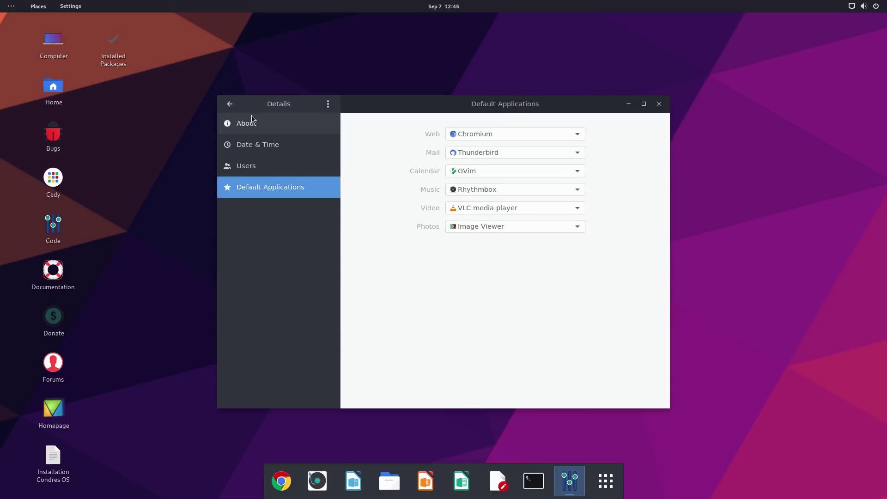
Check the choices for the default web application, and close the settings window
click(579, 135)
click(580, 136)
click(578, 135)
click(647, 139)
click(659, 103)
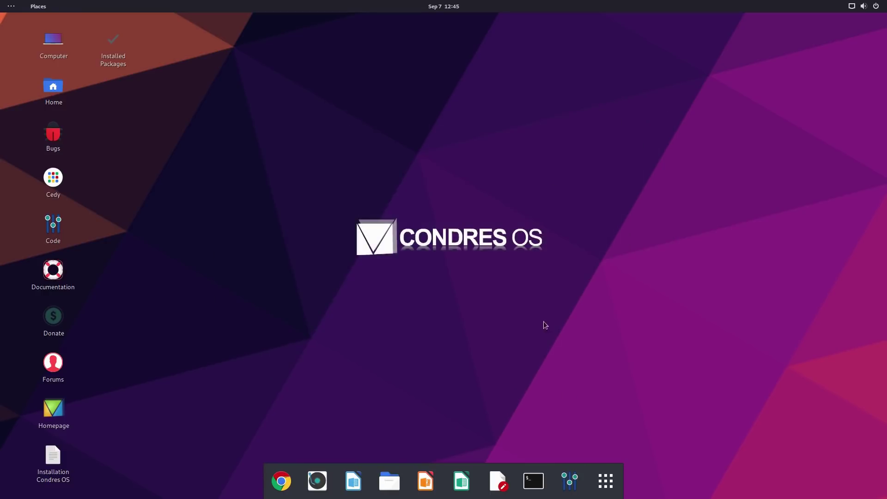
Browse through all pages of installed applications and launch Ice
click(606, 480)
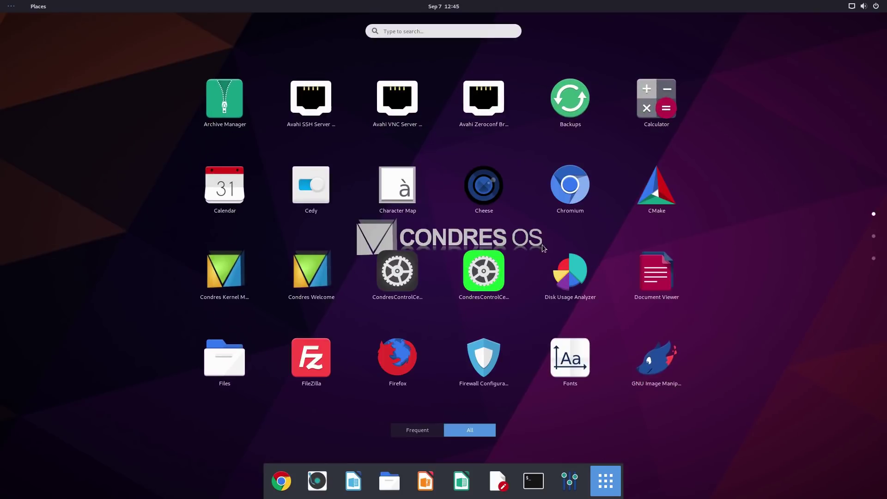
scroll(575, 354, down, 2)
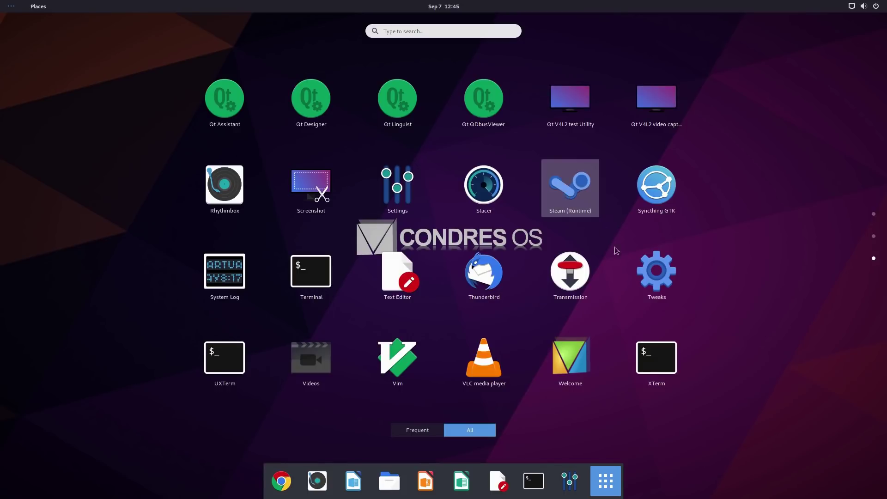
scroll(510, 371, up, 1)
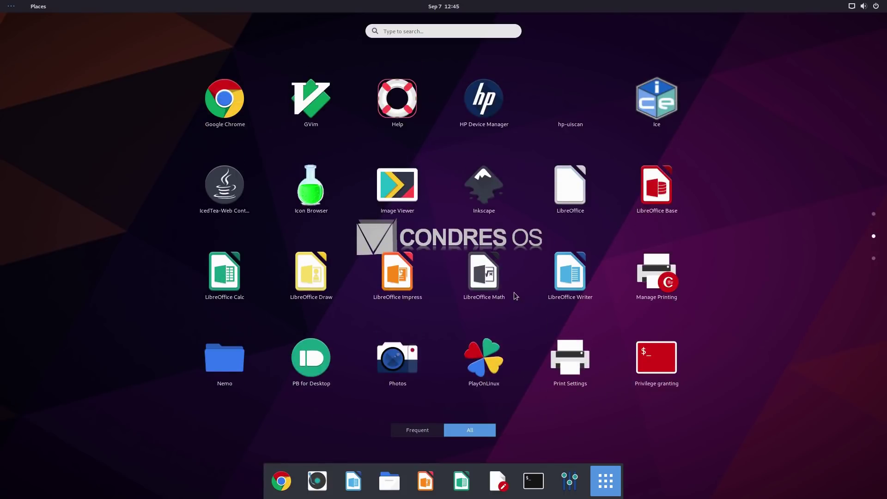
scroll(485, 353, down, 1)
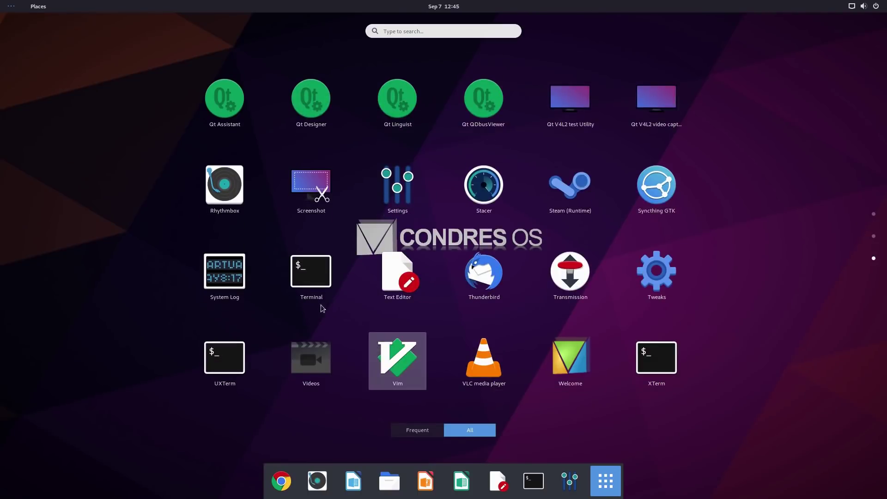
scroll(495, 254, up, 1)
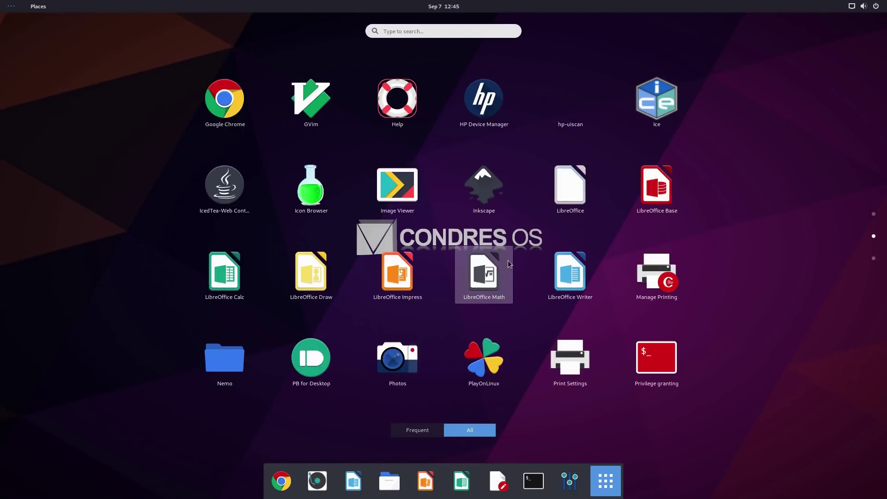
click(655, 113)
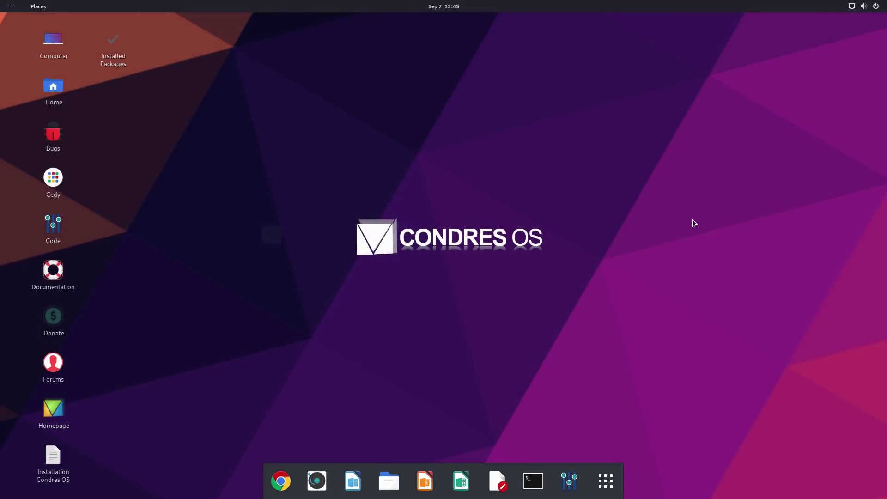
Reposition and enlarge the Ice window while viewing its Remove and Create pages
drag(306, 53, 513, 105)
click(368, 123)
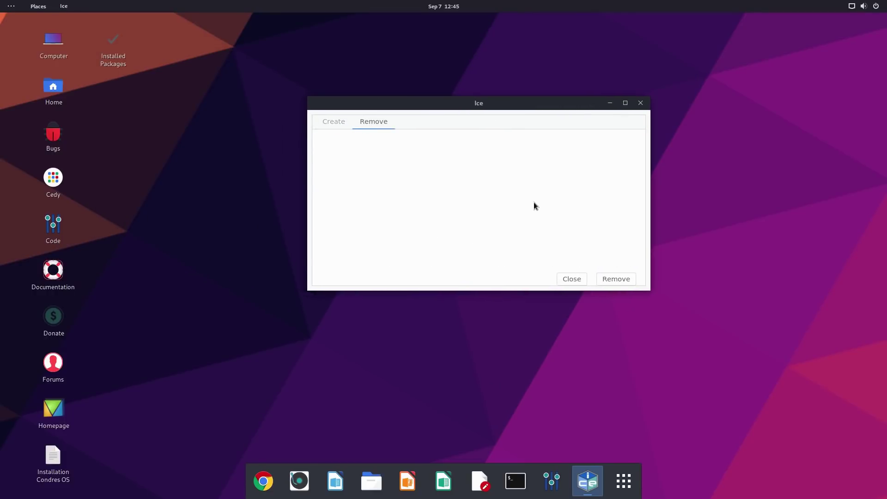
click(327, 125)
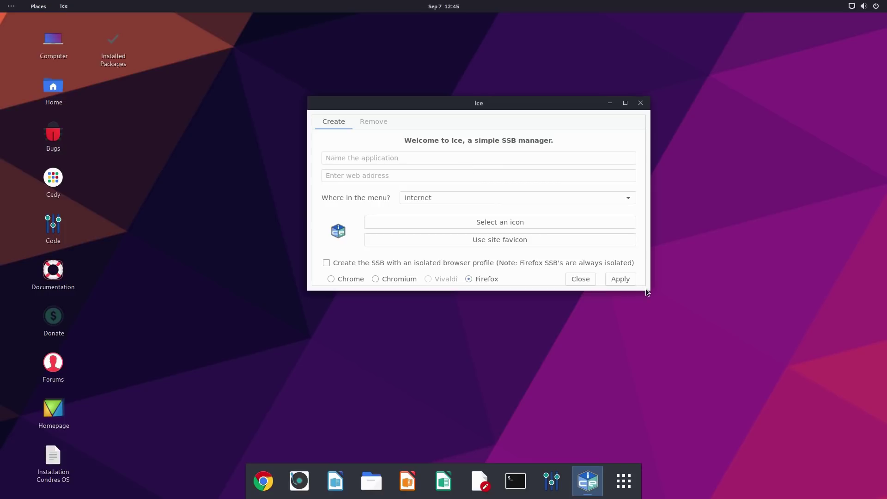
drag(646, 289, 656, 331)
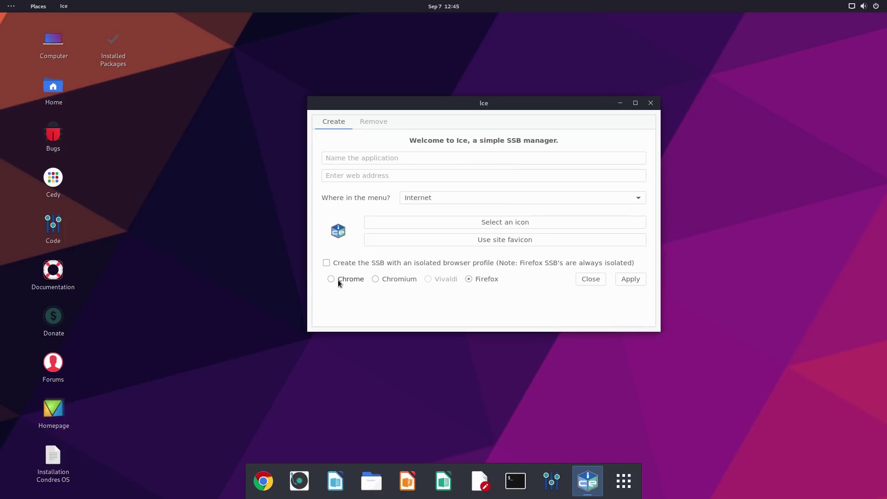
click(481, 279)
click(379, 156)
click(374, 174)
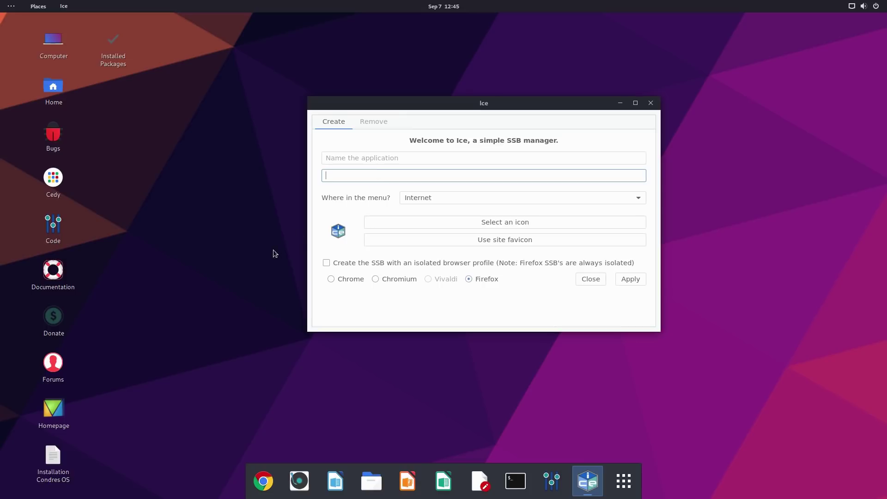
click(486, 156)
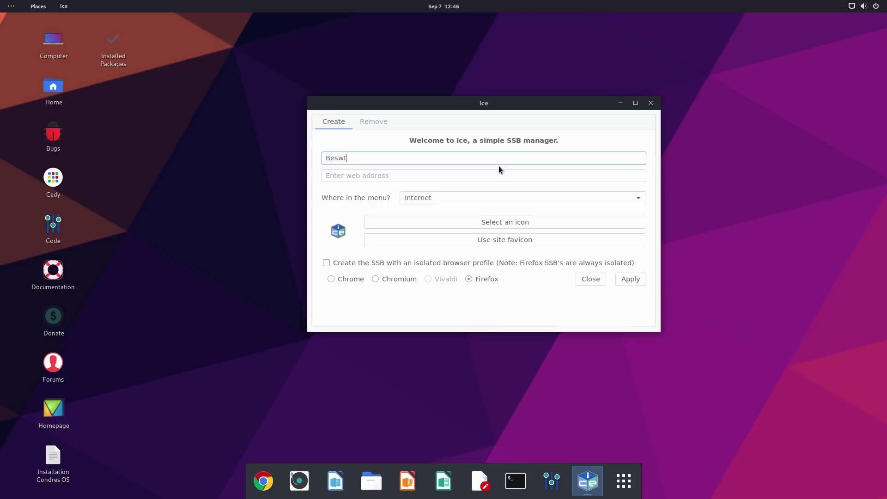
text(BestYouTube Channel Ever)
key(Tab)
text(https://www.y)
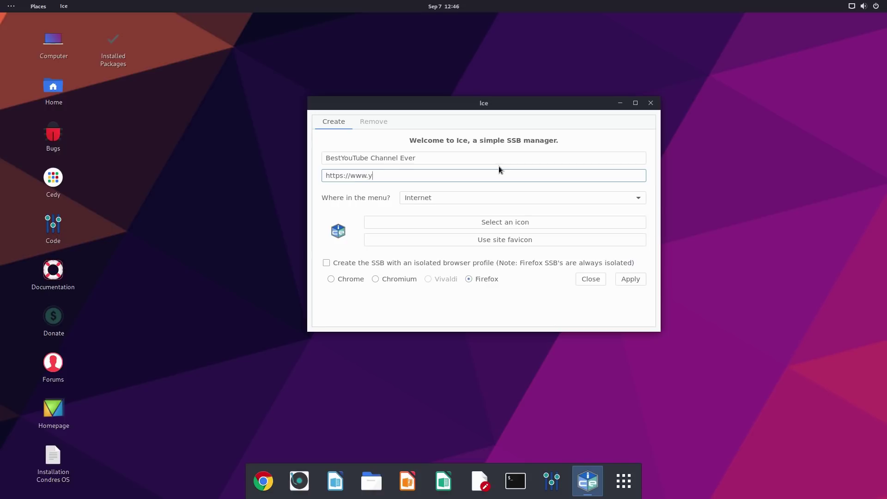
text(outube.com/switchedtolinx)
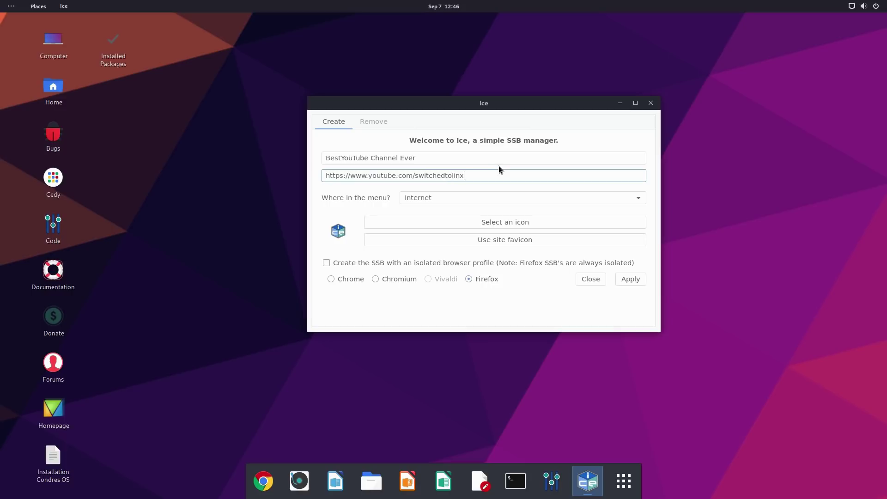
Create the web application with the site's favicon, continuing past the address warning, and close Ice
click(518, 242)
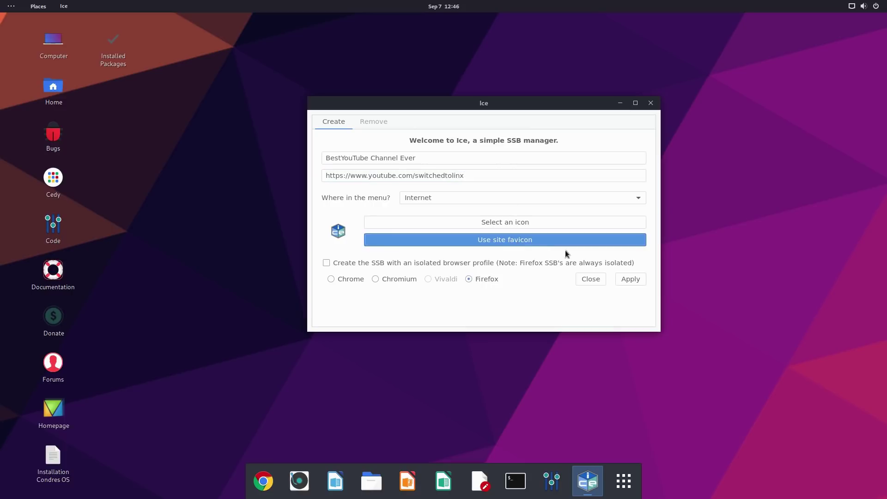
click(630, 280)
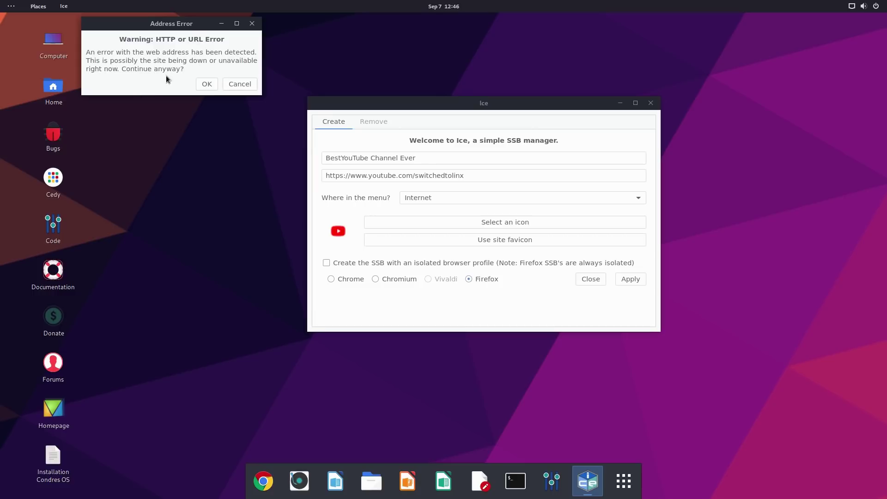
click(202, 86)
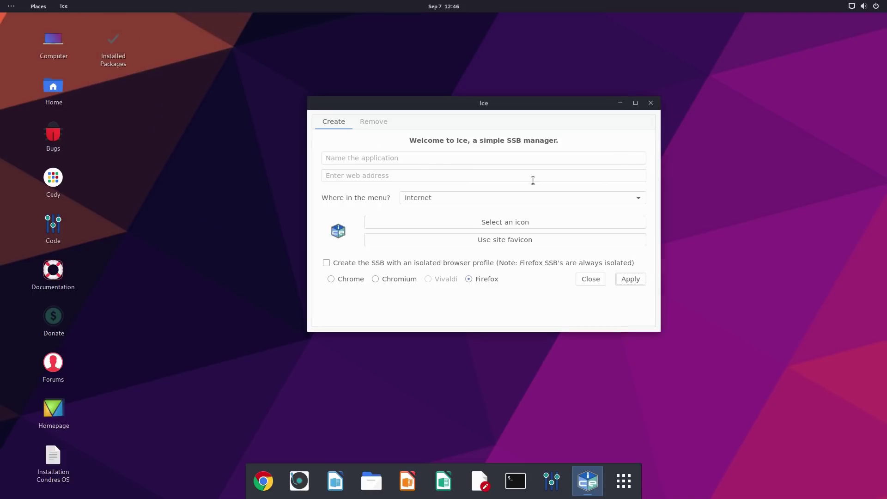
click(651, 102)
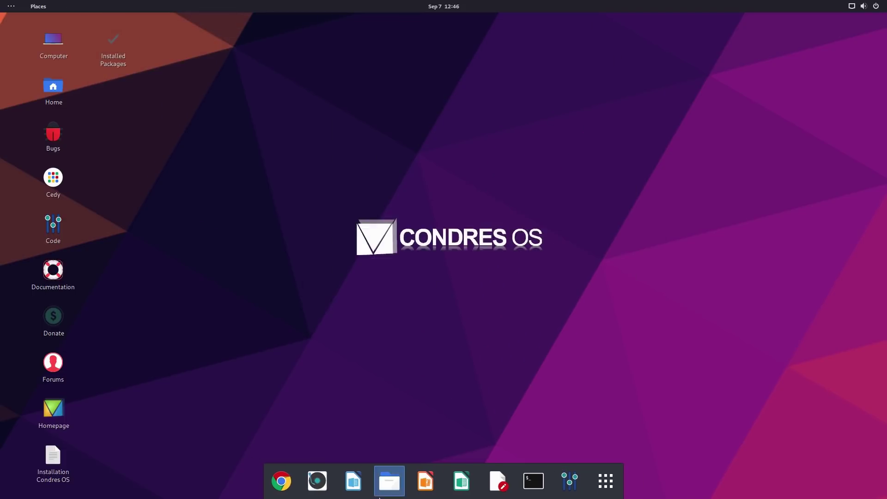
Find BestYouTube Channel Ever among the installed applications, launch it to try it out, and close its Firefox window
click(605, 481)
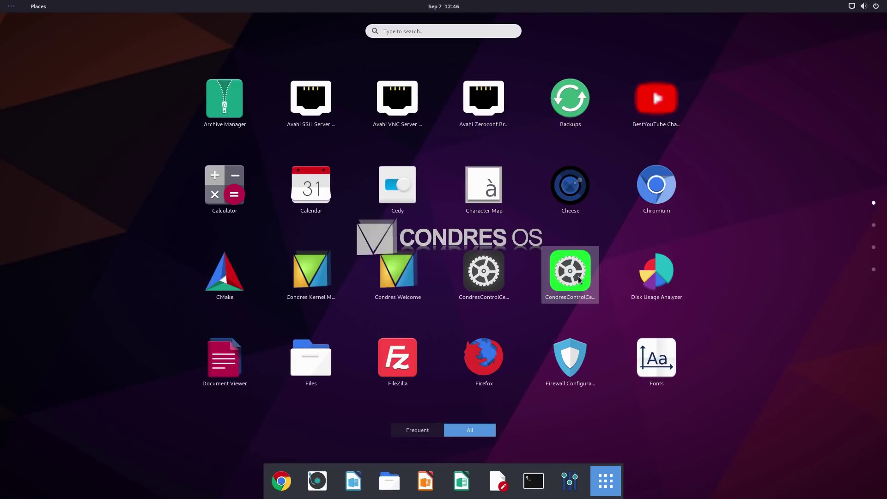
scroll(577, 272, down, 3)
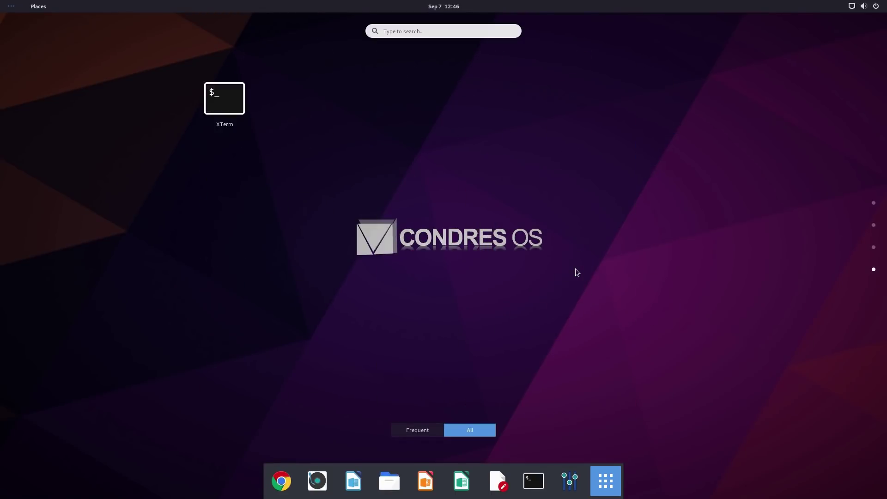
scroll(576, 268, up, 3)
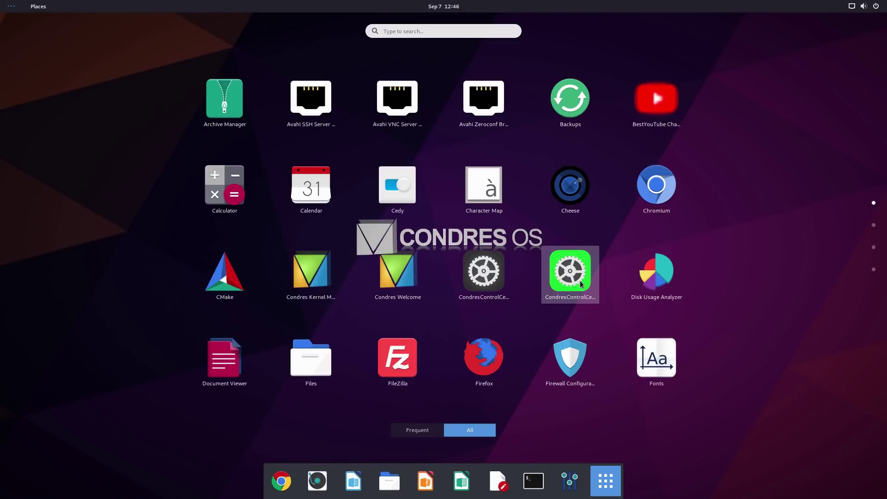
click(665, 98)
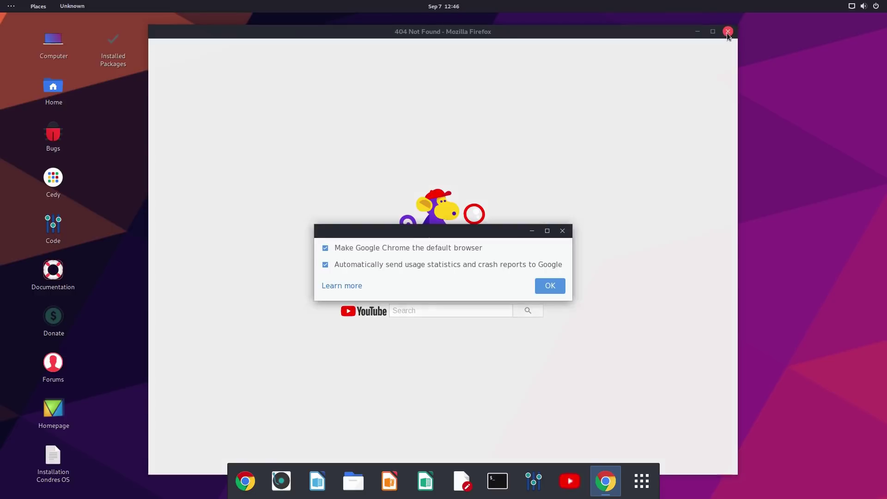
click(729, 31)
Accept Google Chrome's first-run options, search for duckduckgo in it, and close the browser
click(548, 288)
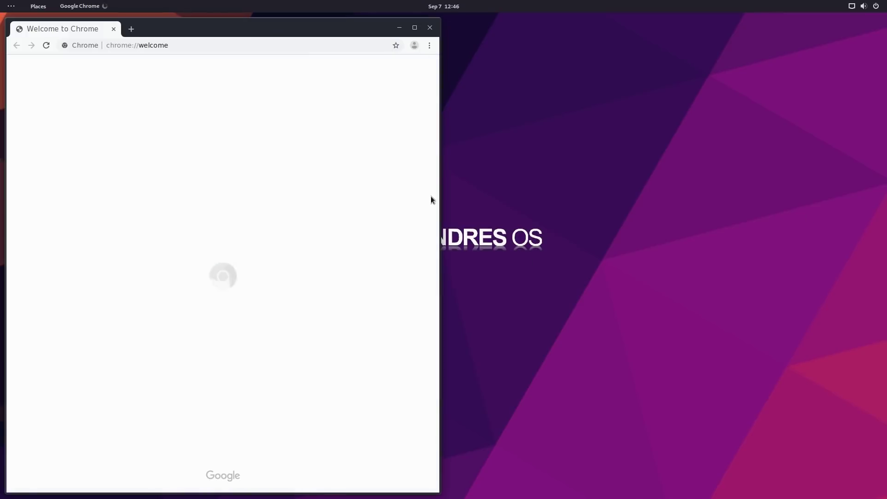
click(244, 44)
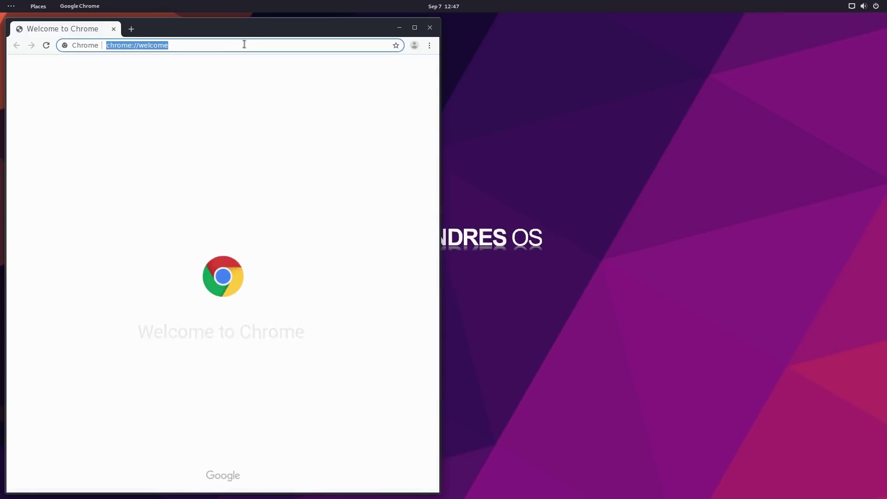
text(duckduckgo)
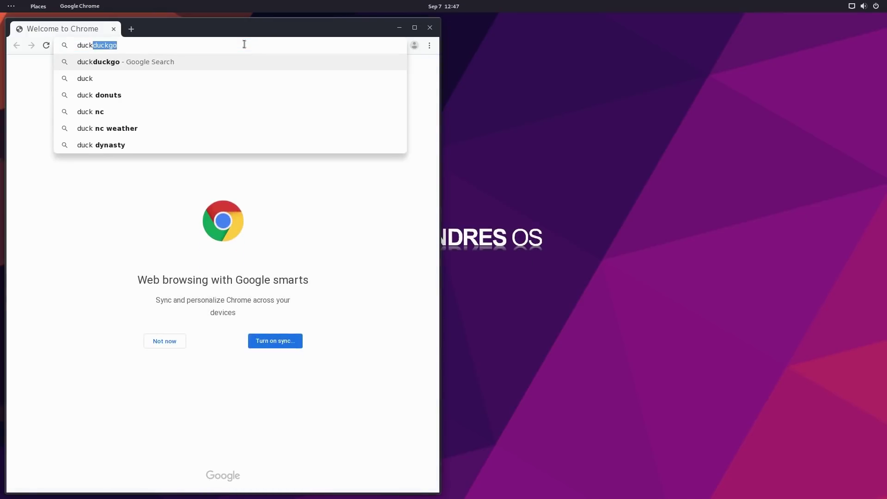
key(Return)
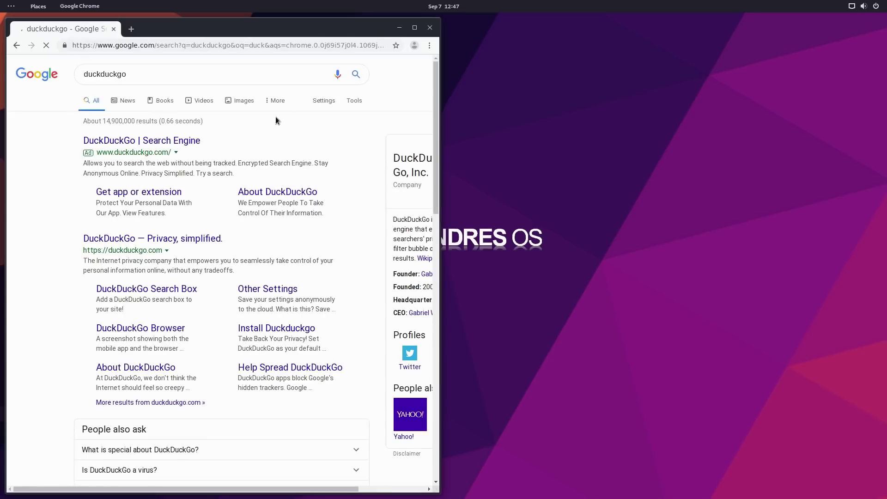
click(429, 27)
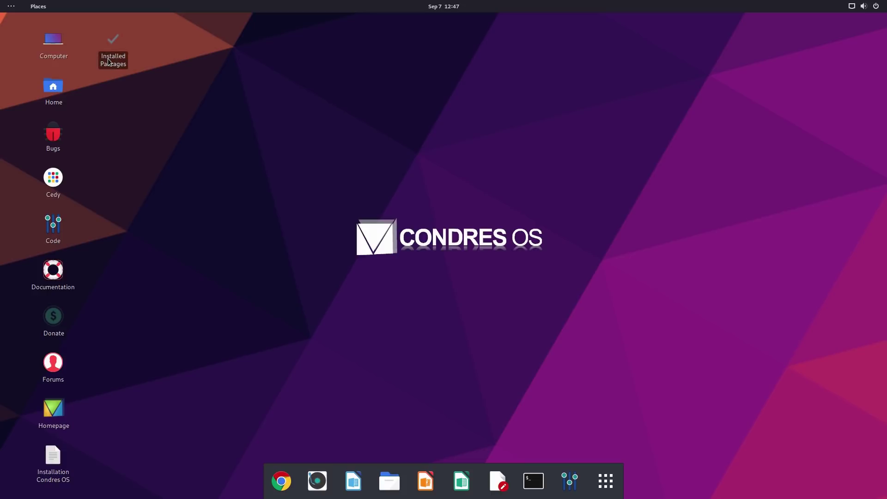
Reopen Ice from the installed applications, remove the BestYouTube Channel Ever web application, and return to the Create page
click(598, 460)
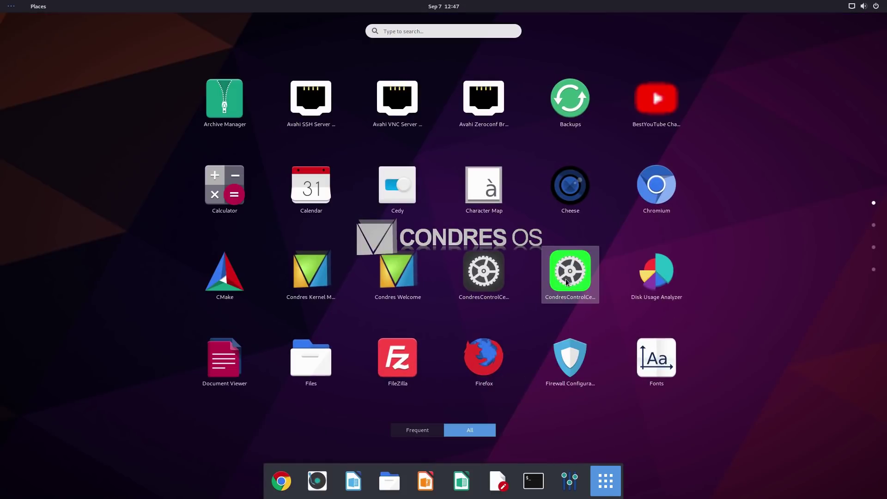
scroll(566, 279, down, 2)
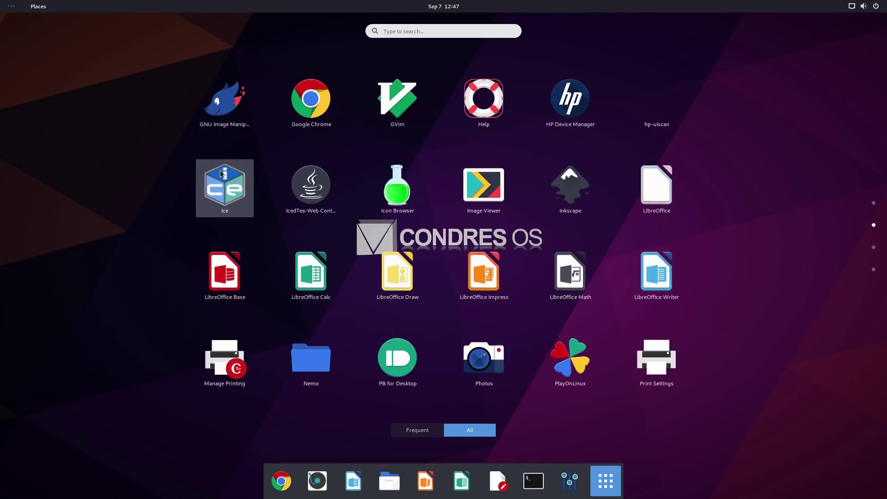
click(226, 186)
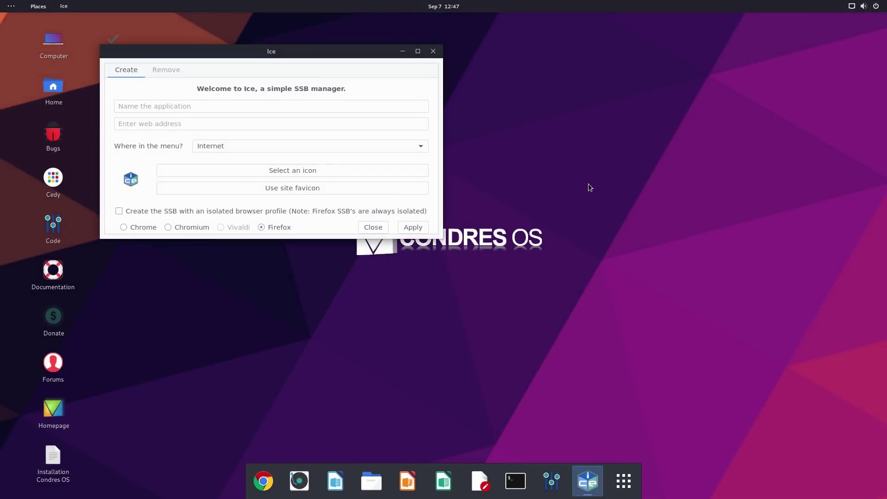
click(172, 72)
click(154, 105)
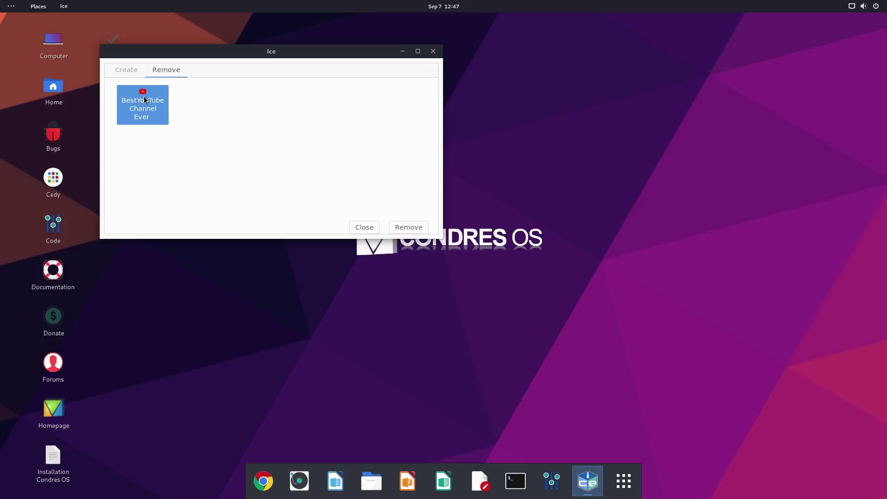
click(408, 227)
click(125, 73)
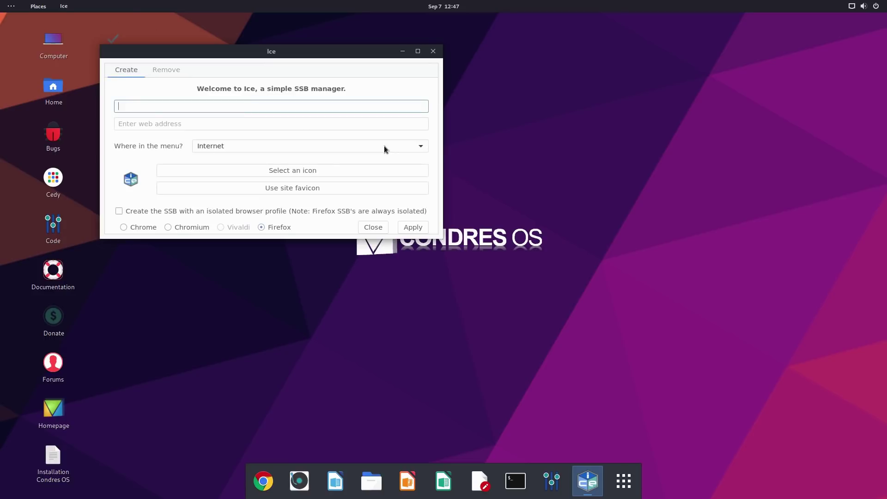
text(channel)
key(Tab)
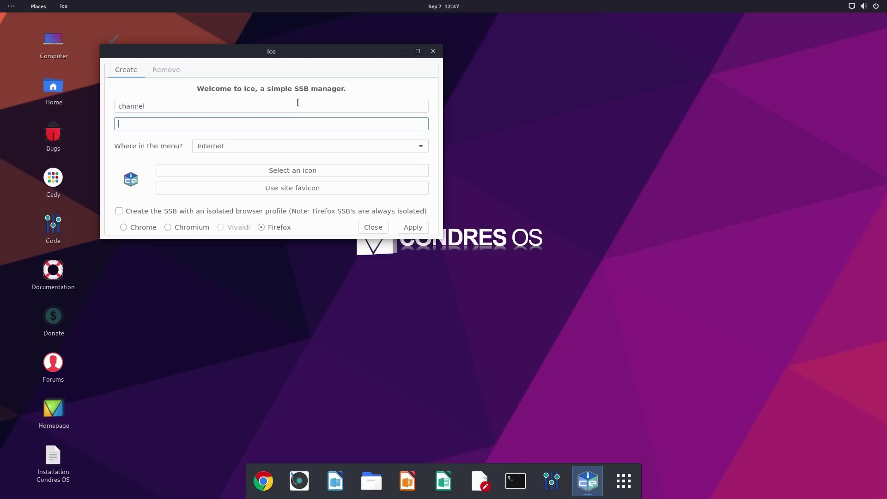
text(https://www.youtube.com/switc)
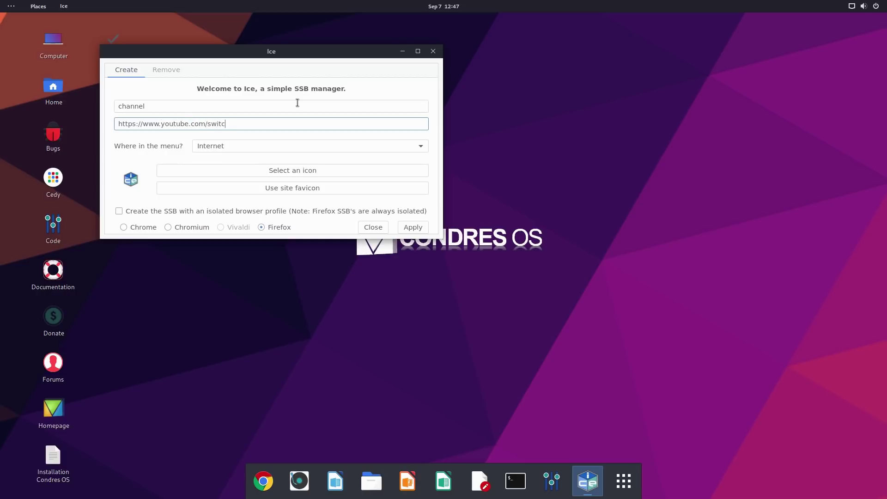
text(hedtolinux)
click(304, 189)
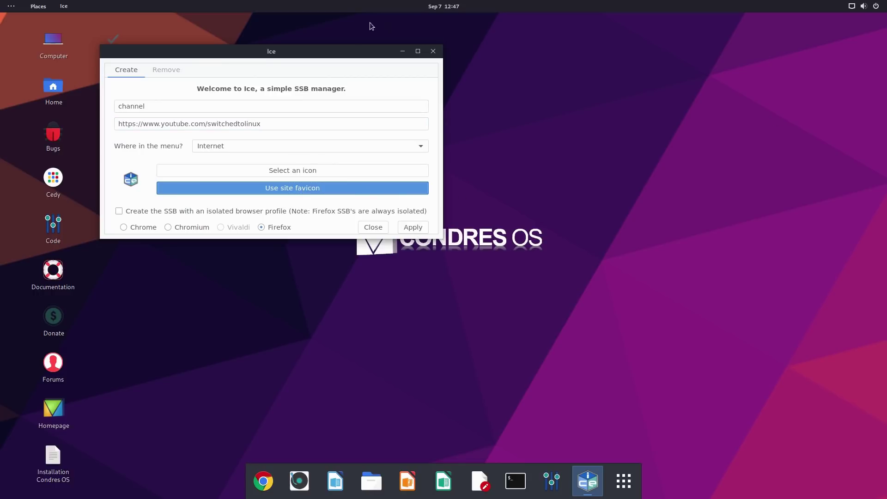
drag(272, 55, 473, 101)
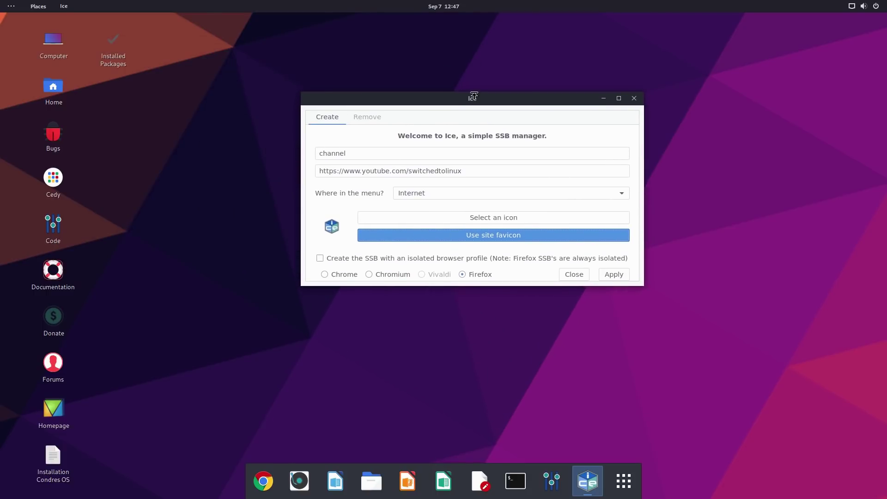
click(363, 119)
click(330, 120)
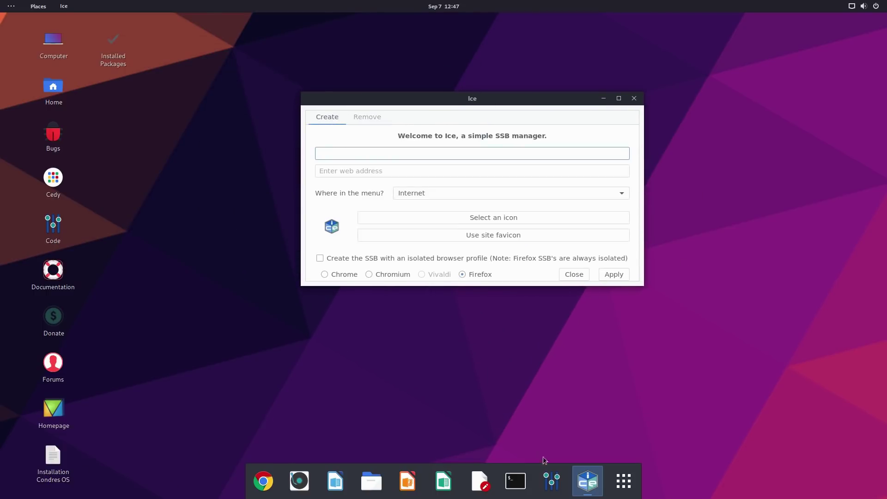
Launch the channel web application from the installed applications, look over its YouTube page, and close it along with Ice
key(super)
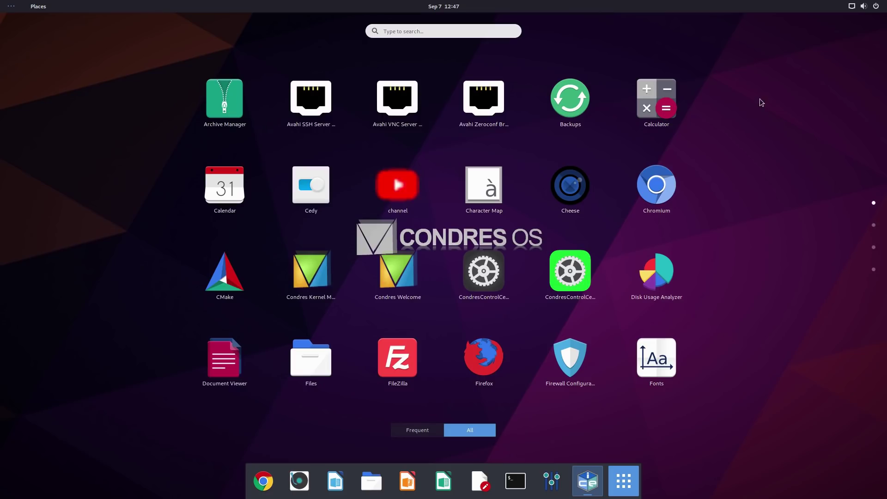
click(396, 186)
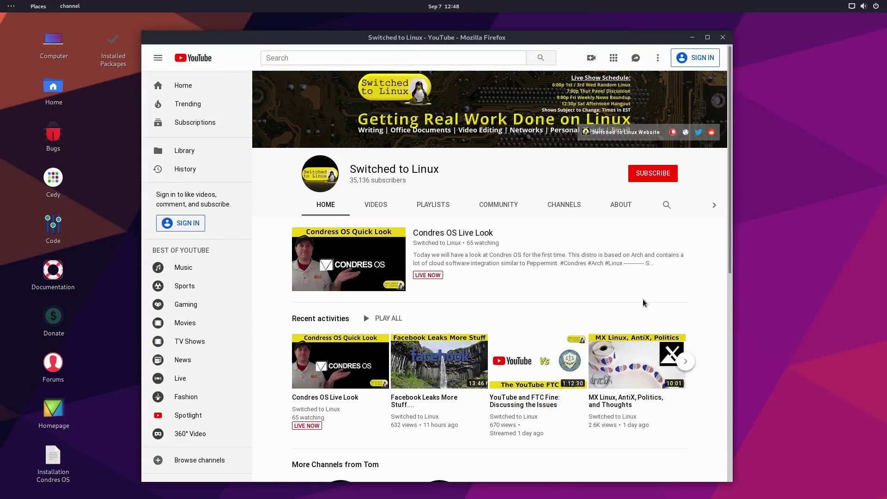
scroll(638, 434, down, 3)
scroll(634, 436, up, 3)
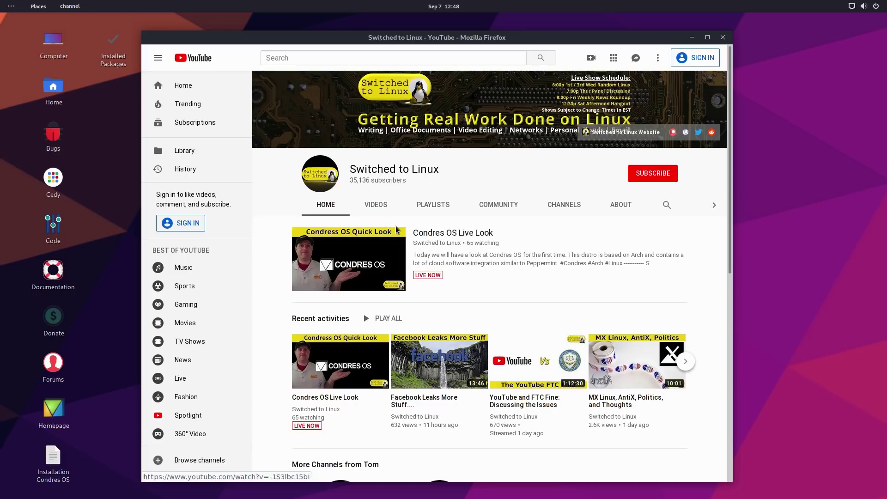
key(alt)
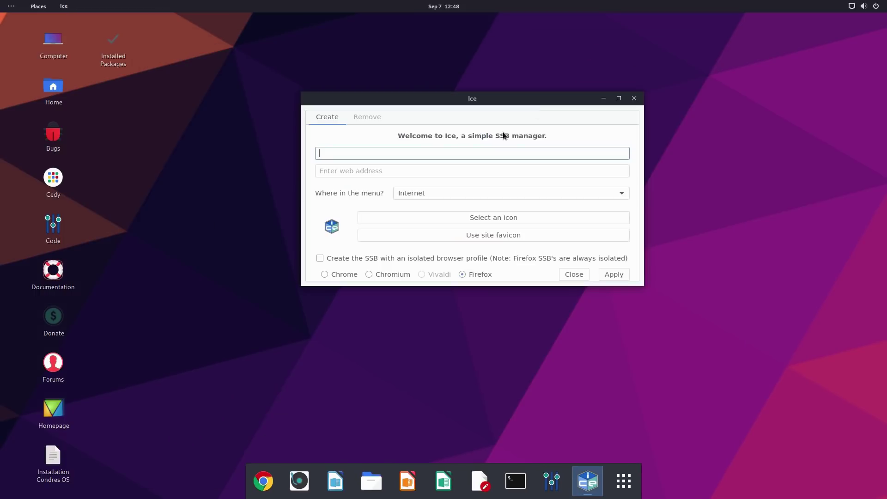
click(634, 98)
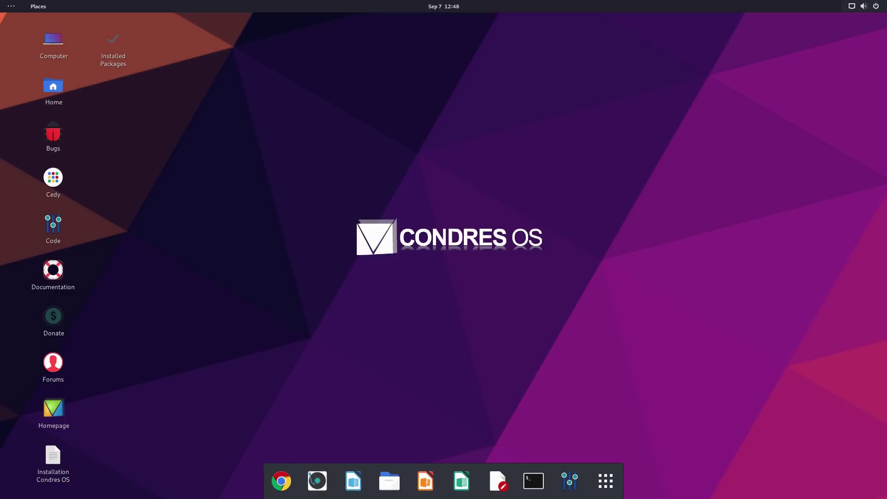
Restart the live session, view the live-session passwords page of the welcome window, and close the window
click(876, 6)
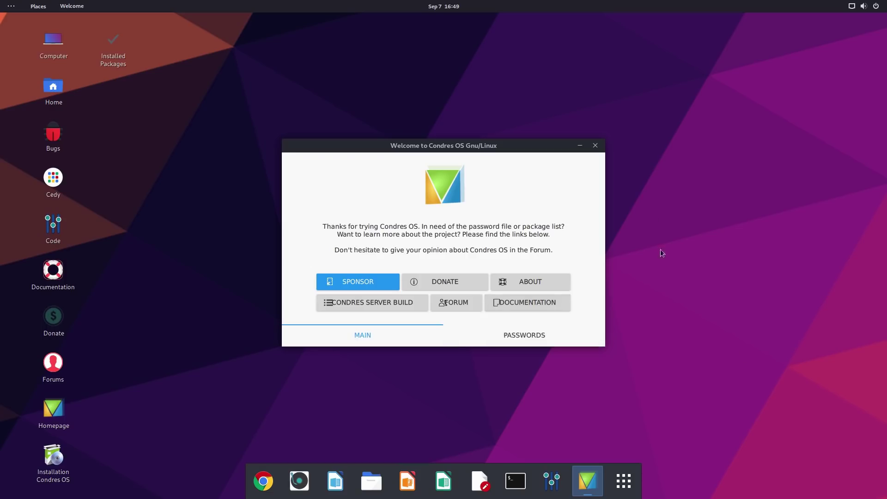
click(530, 339)
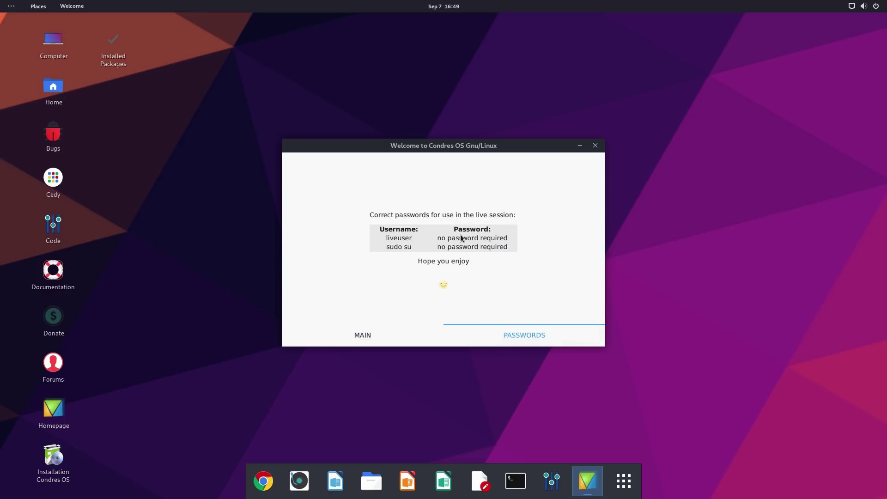
click(596, 146)
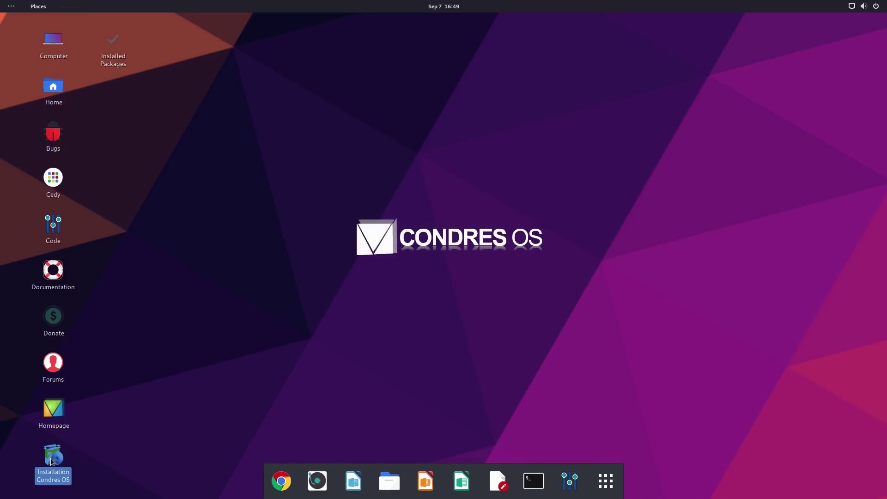
Start the Condres OS installer in American English and examine the proprietary components listed on the License Agreement page
click(514, 362)
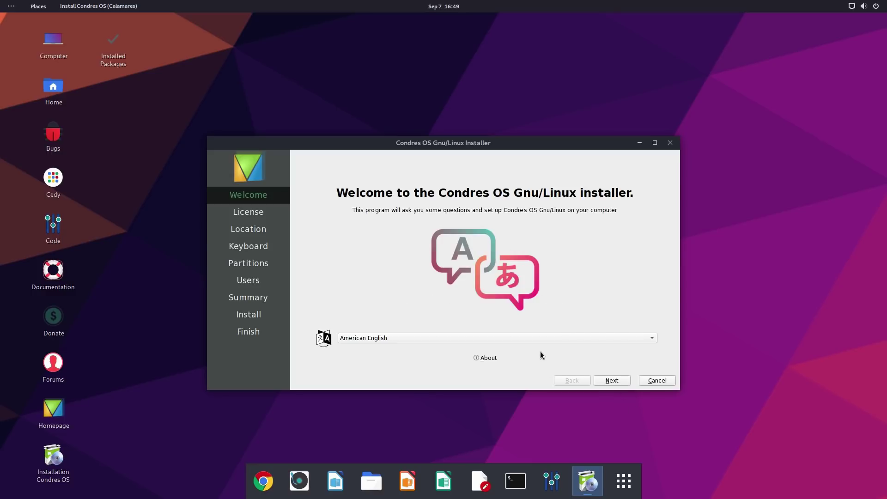
click(616, 384)
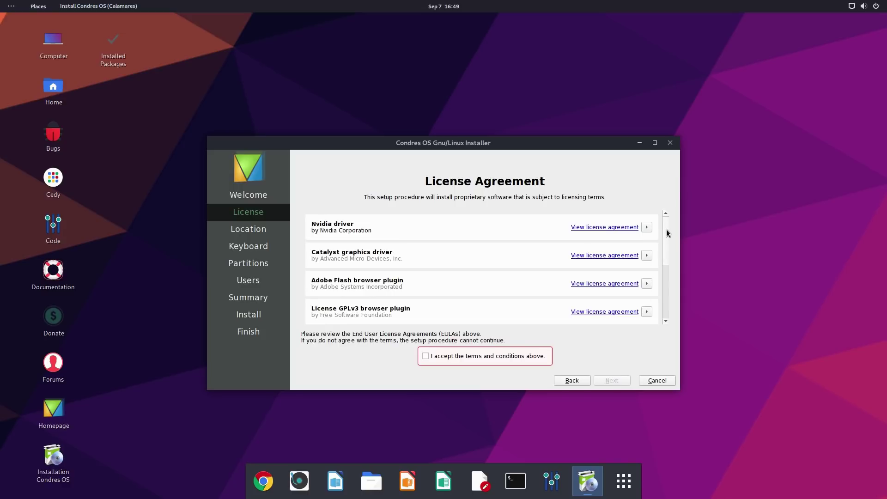
drag(666, 229, 691, 196)
drag(667, 244, 661, 264)
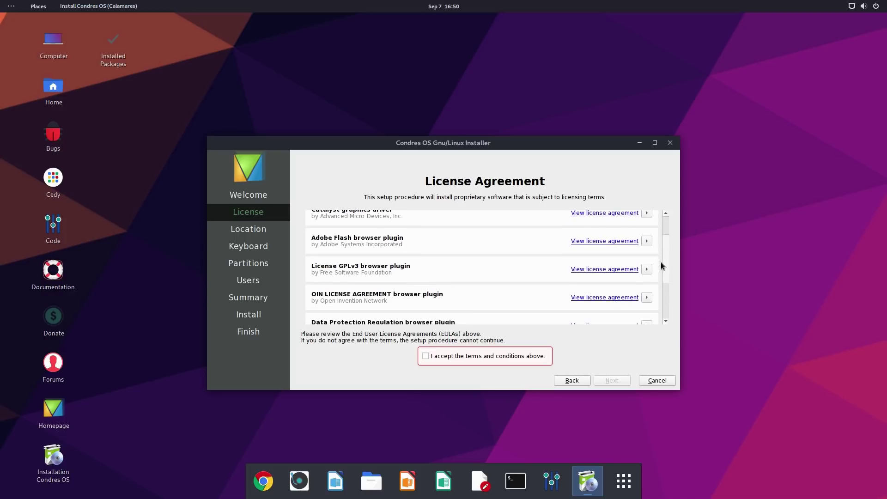
drag(661, 267, 665, 273)
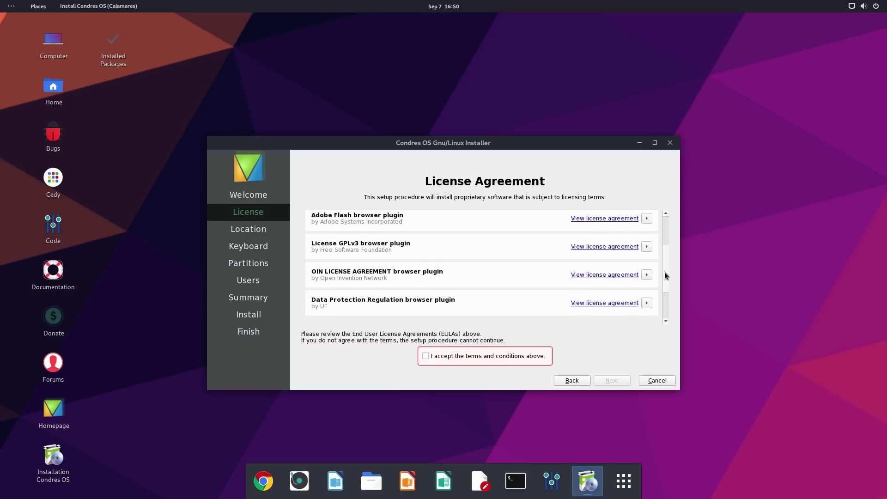
drag(665, 273, 664, 278)
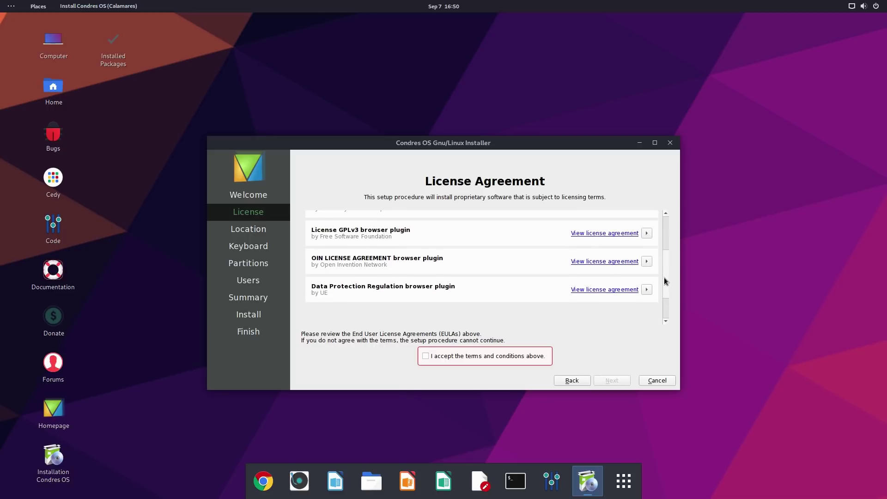
scroll(664, 281, down, 1)
mouse_move(663, 279)
mouse_down()
mouse_move(656, 297)
mouse_move(667, 267)
mouse_move(666, 275)
mouse_up()
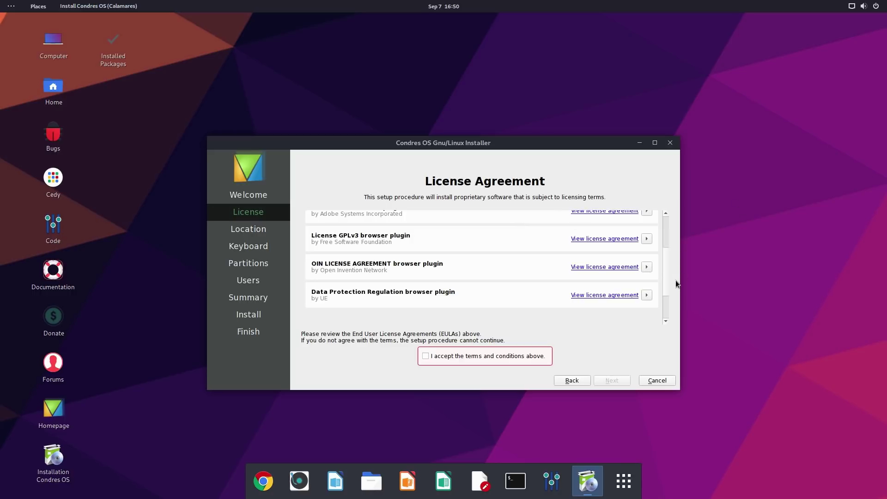
drag(669, 268, 700, 215)
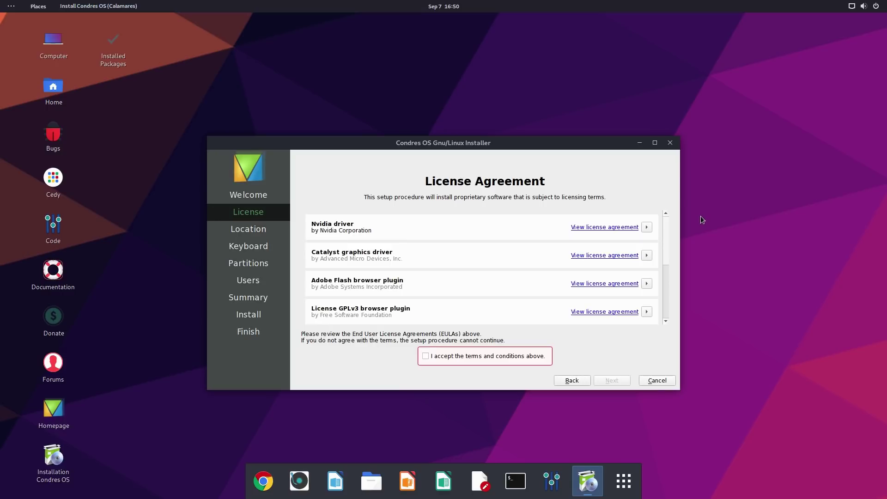
drag(705, 232, 680, 298)
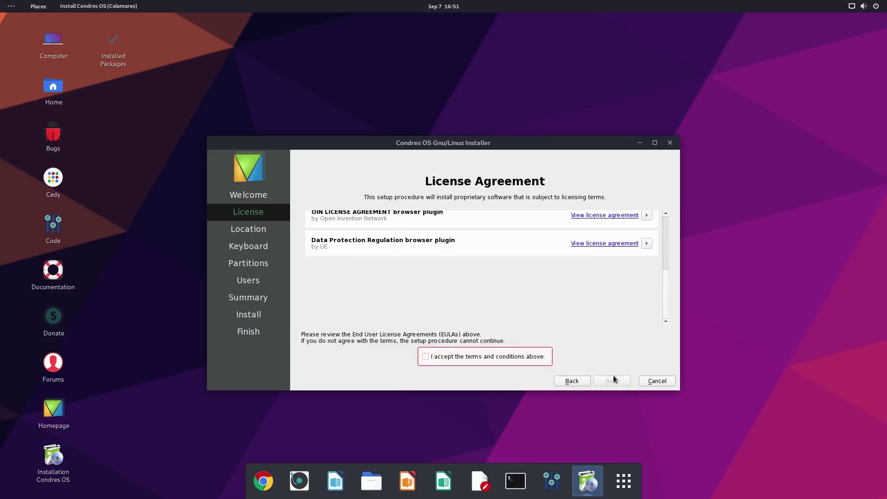
scroll(554, 285, up, 5)
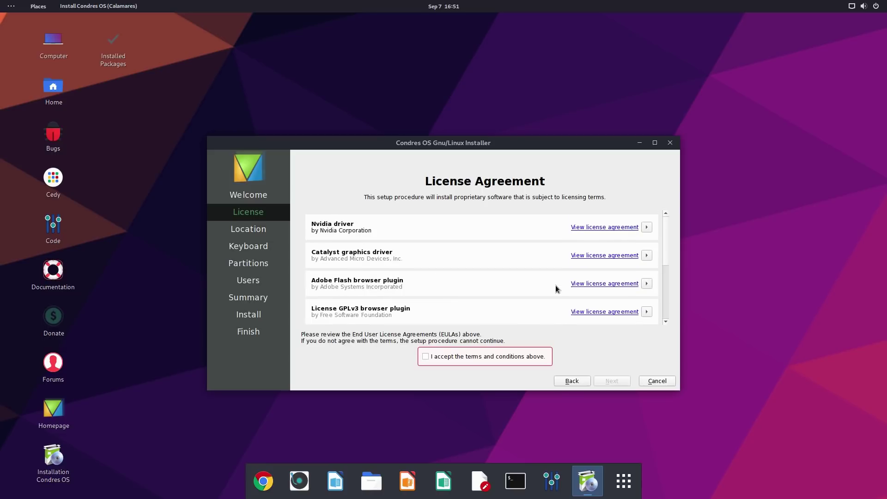
scroll(556, 285, down, 5)
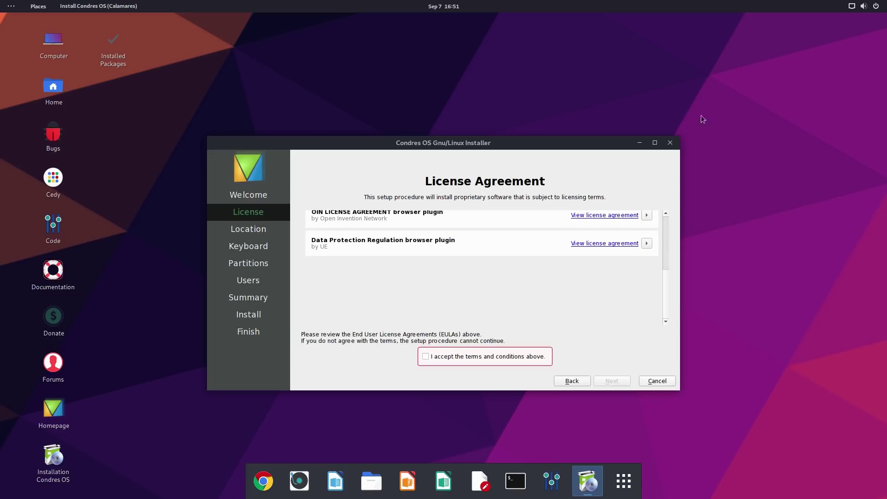
Close the installer without accepting the license terms and confirm cancelling the installation
click(671, 146)
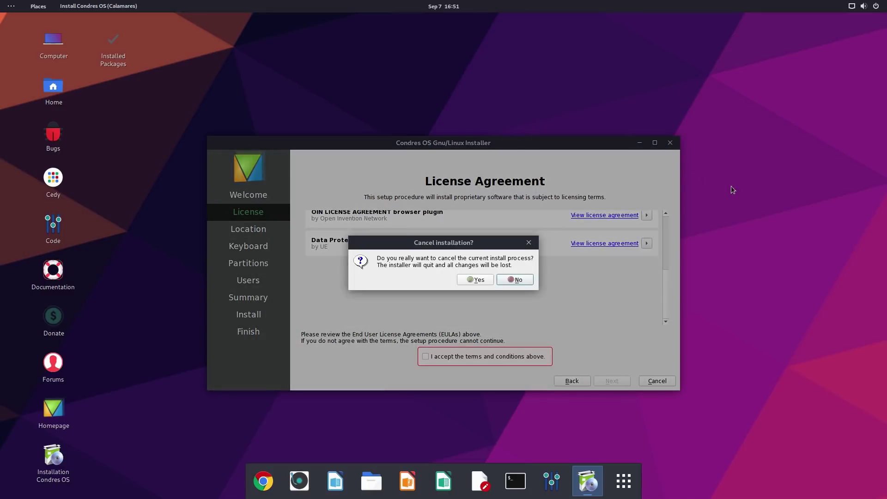
click(506, 279)
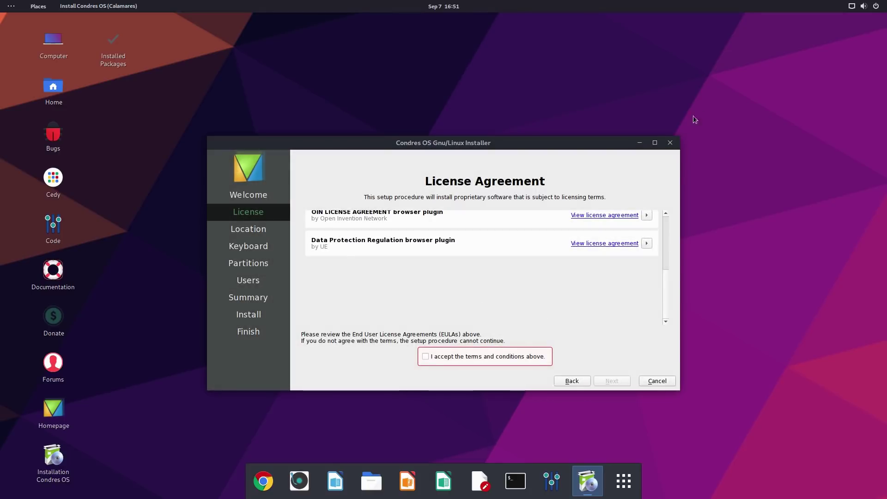
click(671, 145)
click(485, 282)
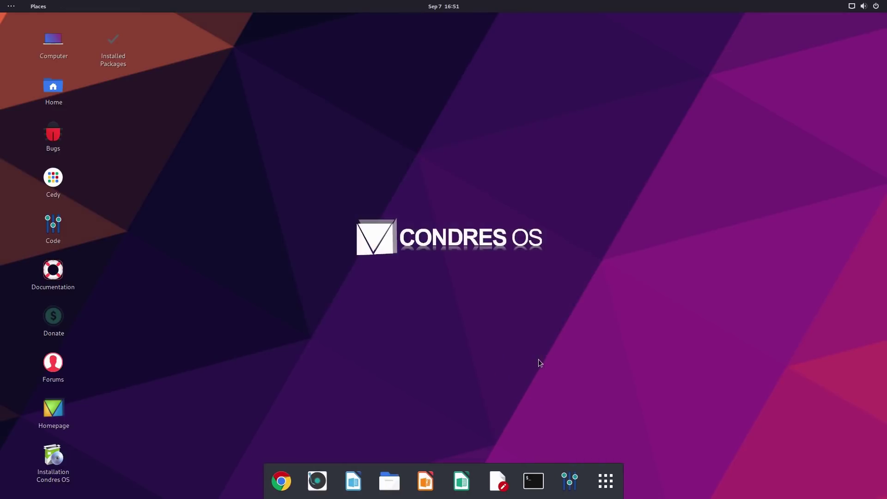
Try to open the green Condres Control Center from all applications and the Installed Packages item on the desktop
click(621, 480)
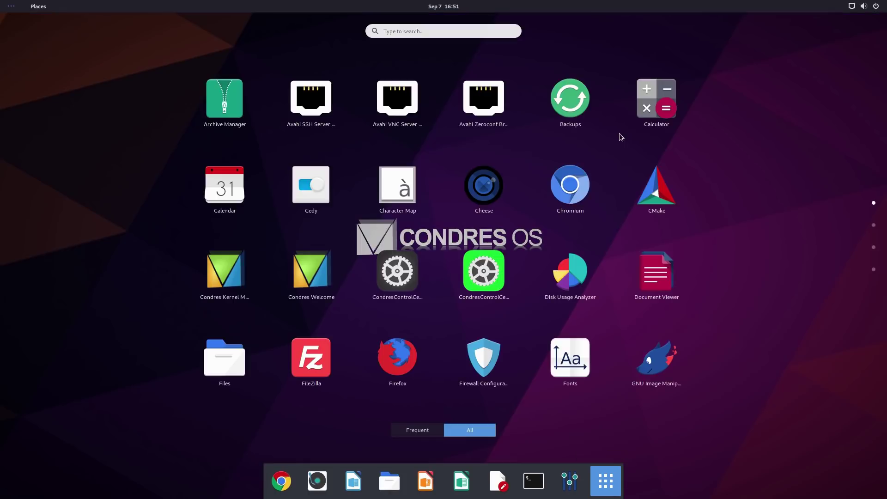
click(484, 272)
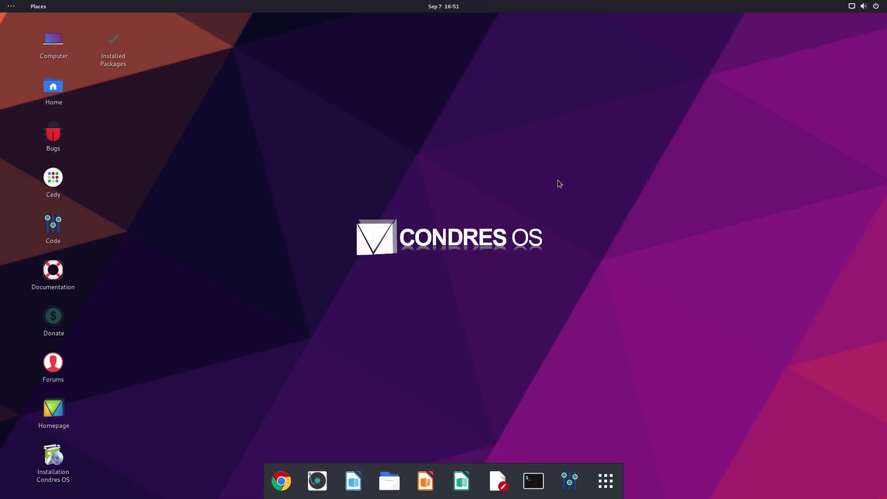
double_click(113, 56)
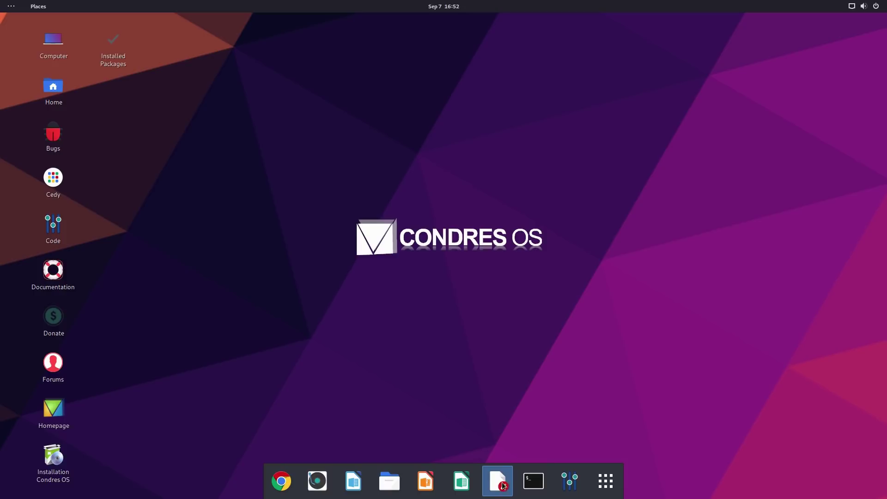
Open a Terminal window to look at its prompt style, and close it
click(535, 480)
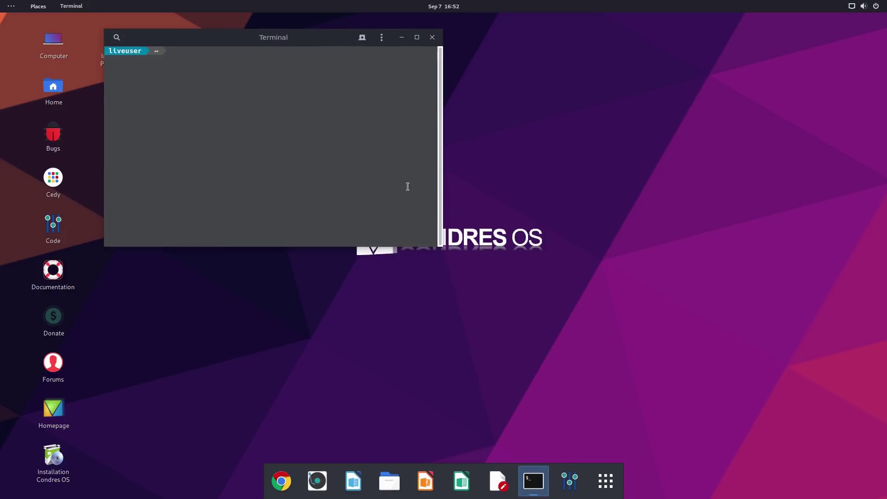
click(432, 37)
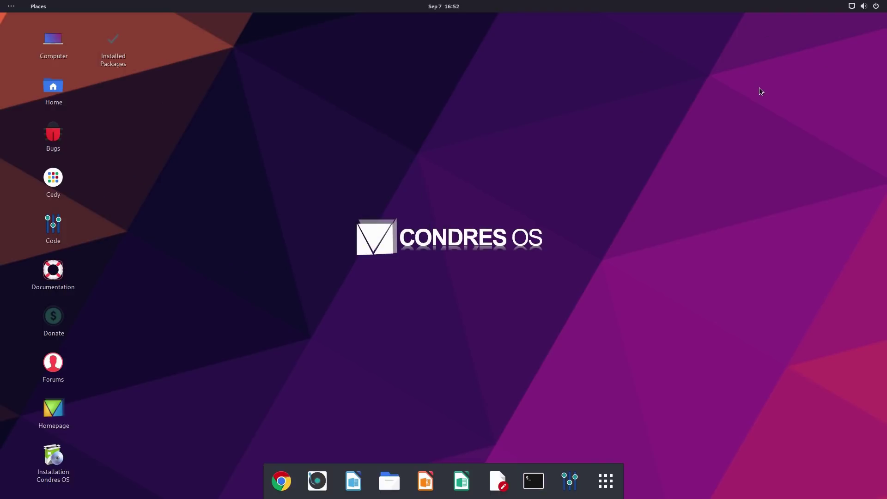